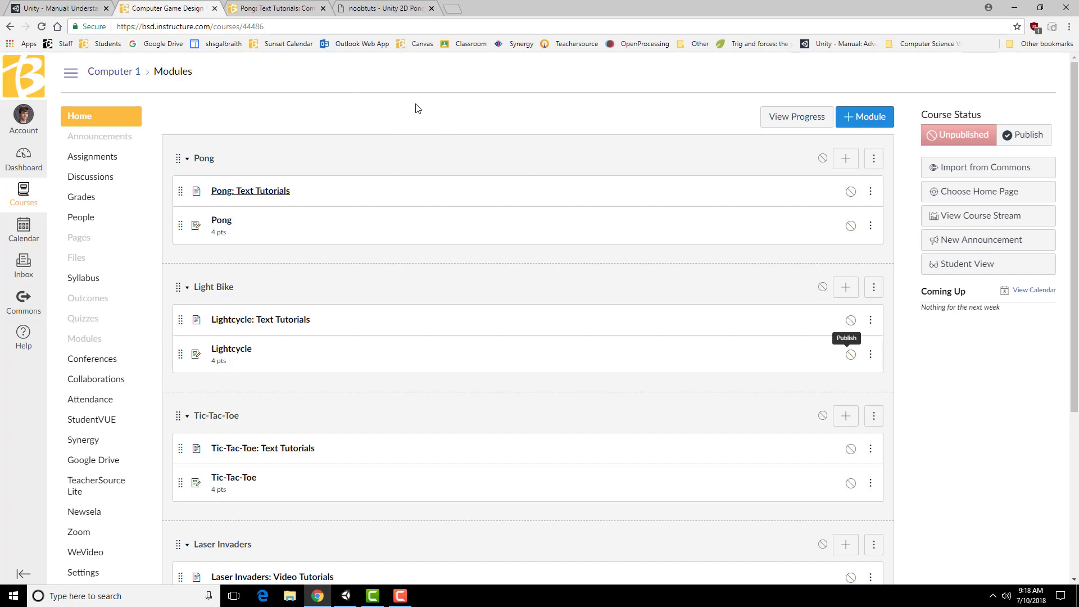
Step: Collapse and re-expand the Pong module, then switch to the noobtuts Unity 2D Pong Game tab
double_click(223, 161)
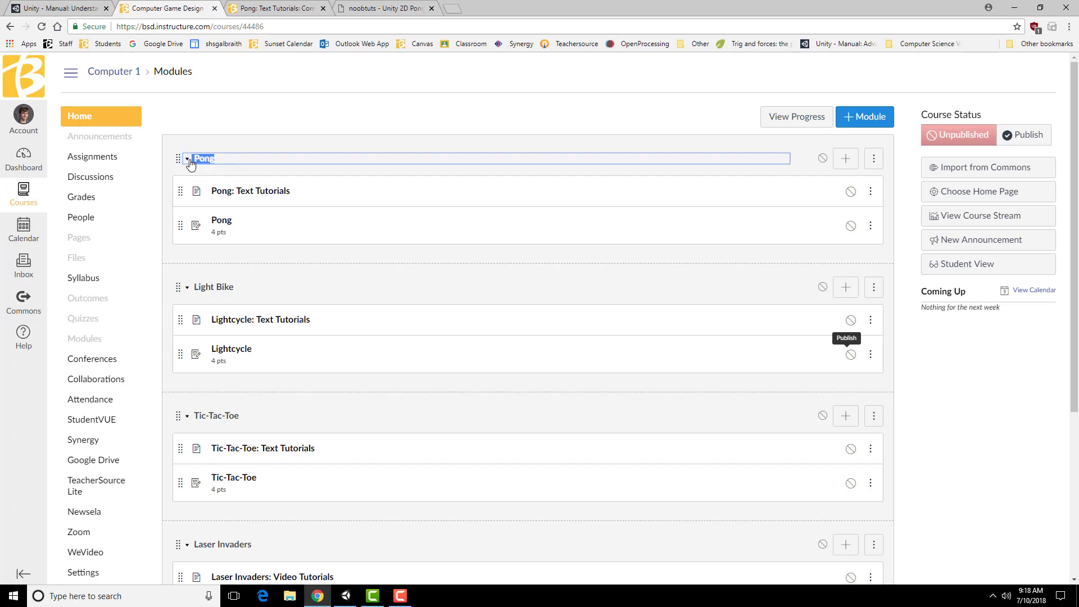
click(186, 163)
click(345, 6)
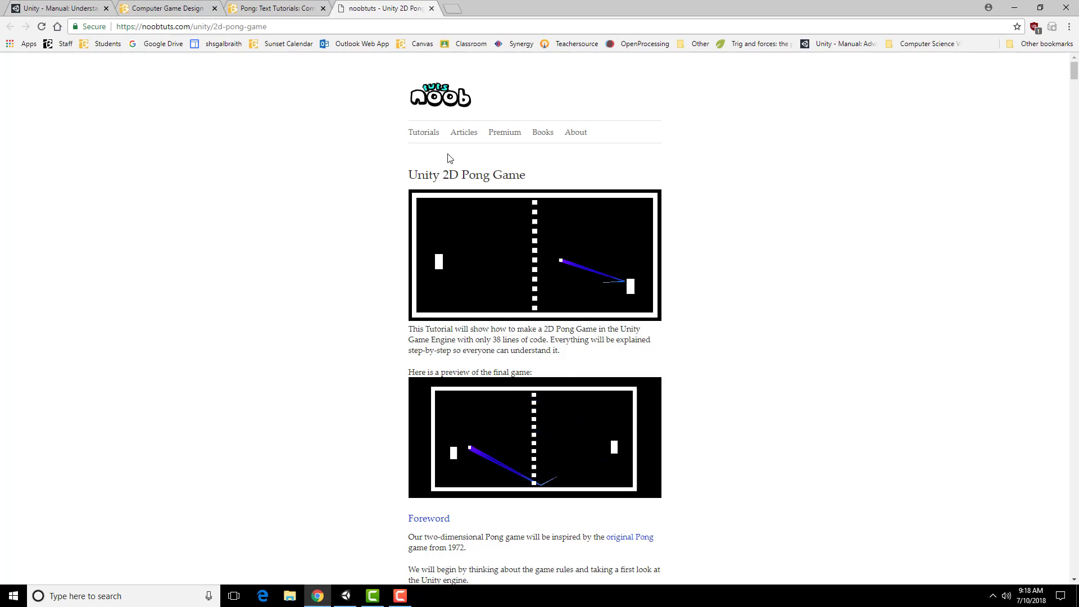
drag(446, 157, 553, 171)
click(552, 171)
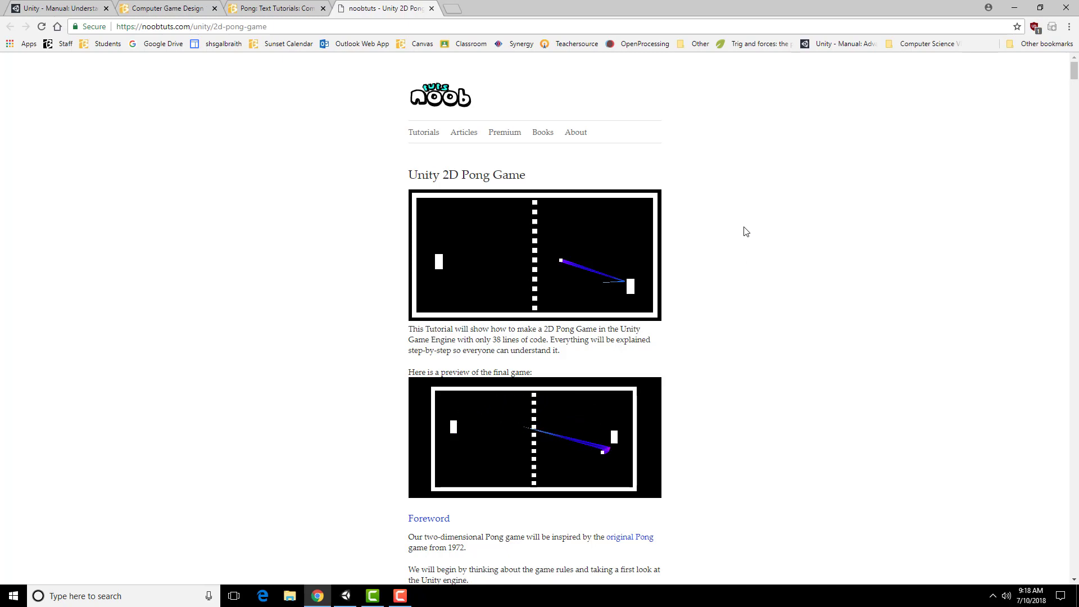
click(347, 597)
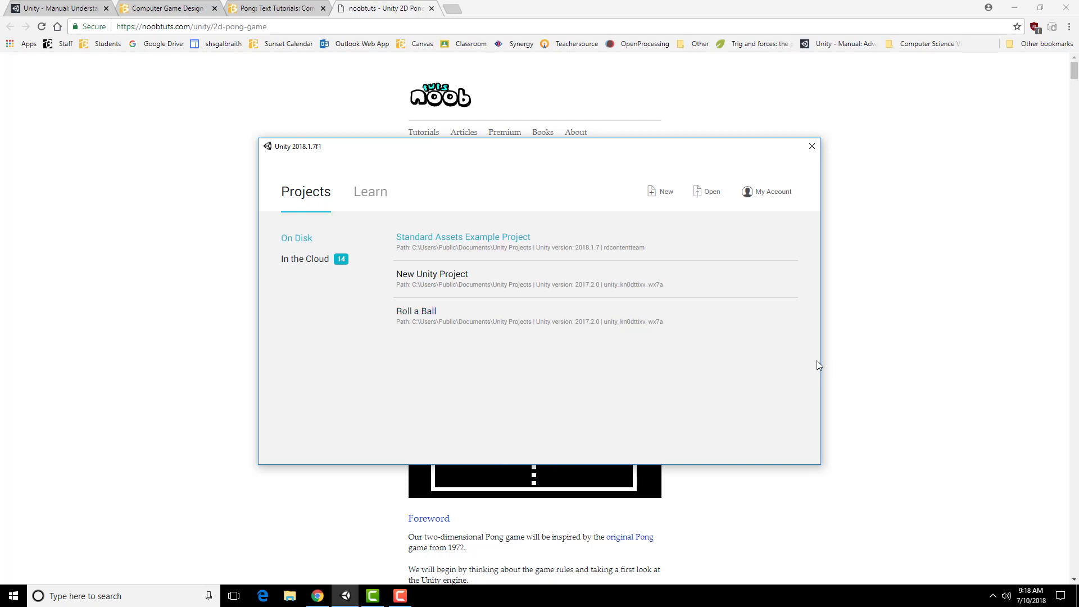
click(940, 361)
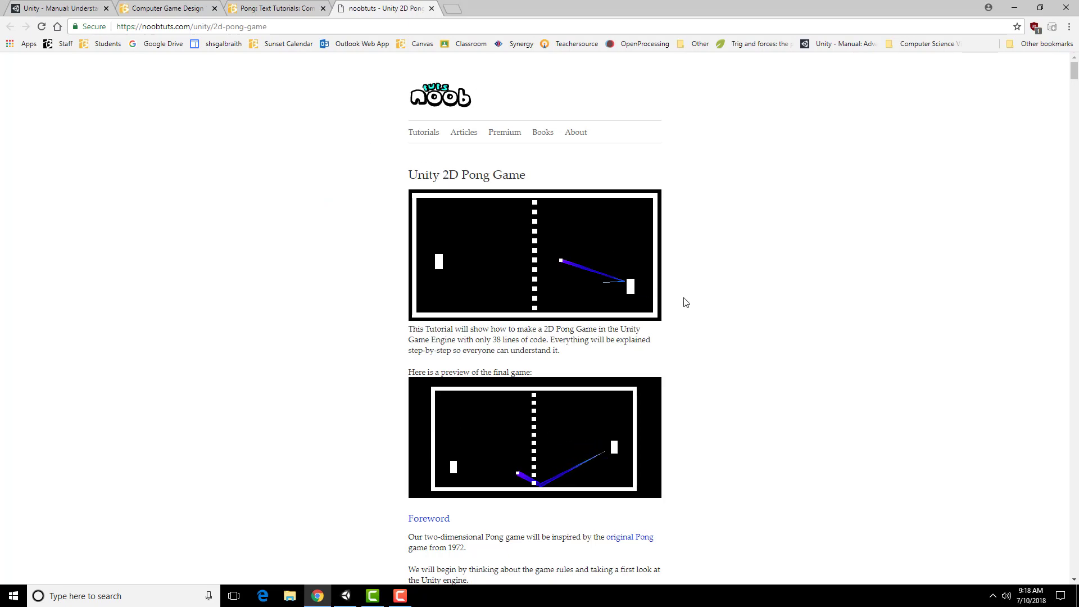
Step: Scroll the noobtuts tutorial down to its Create Project screenshot for the 2D pong project
scroll(718, 296, down, 4)
scroll(718, 296, down, 5)
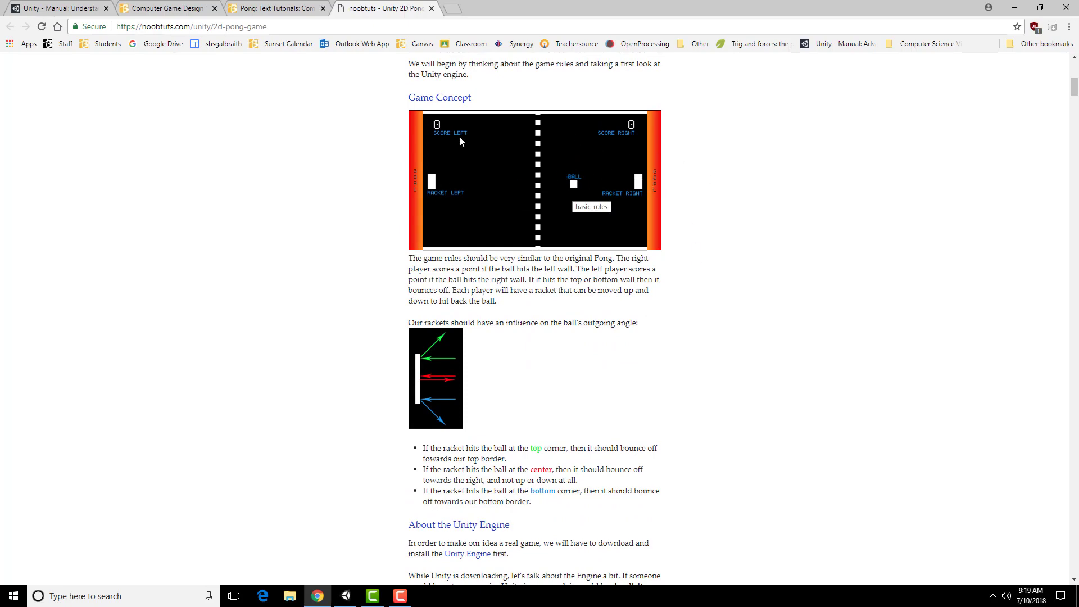
scroll(764, 301, down, 4)
scroll(634, 289, up, 3)
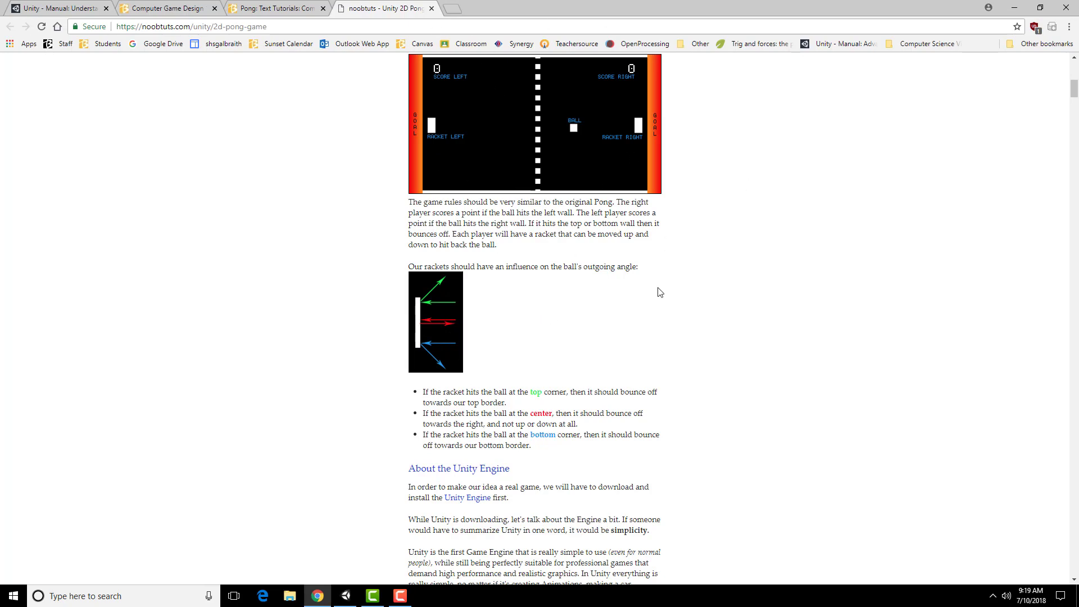
scroll(716, 302, down, 9)
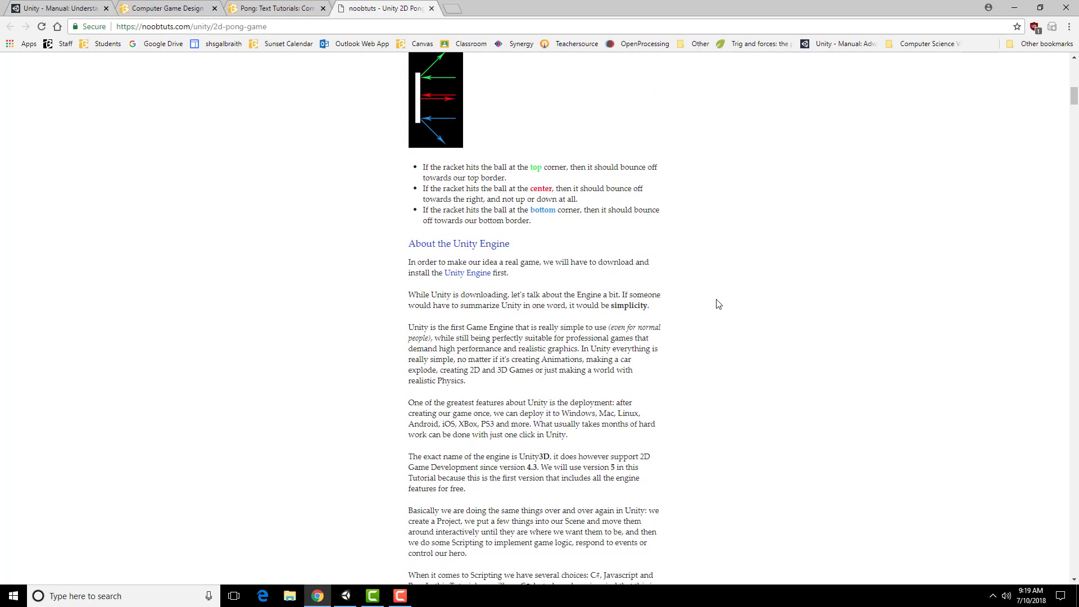
scroll(717, 303, down, 4)
scroll(715, 301, down, 2)
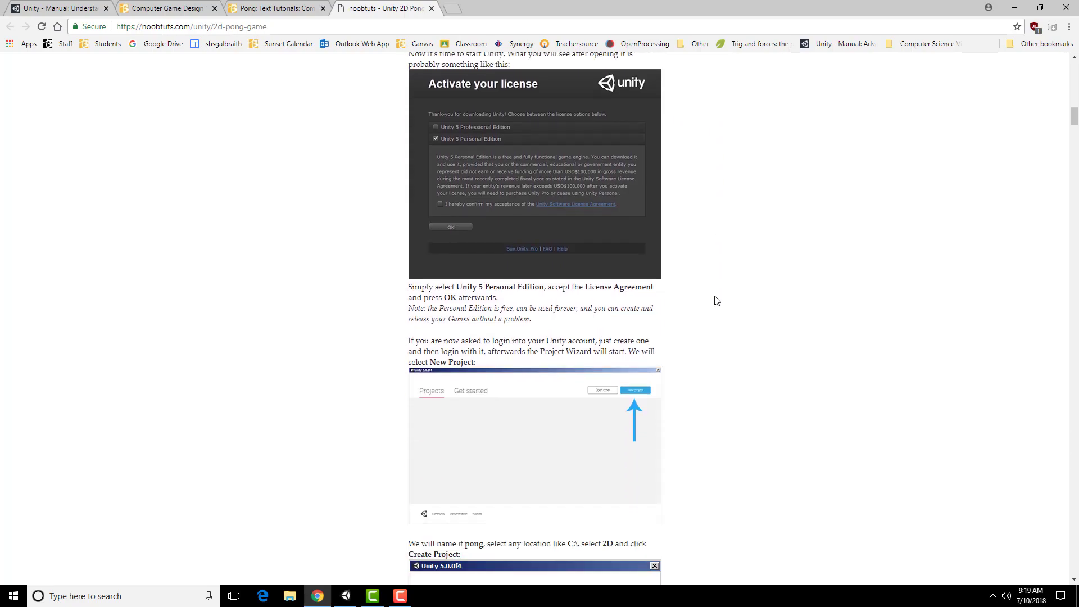
scroll(714, 302, up, 4)
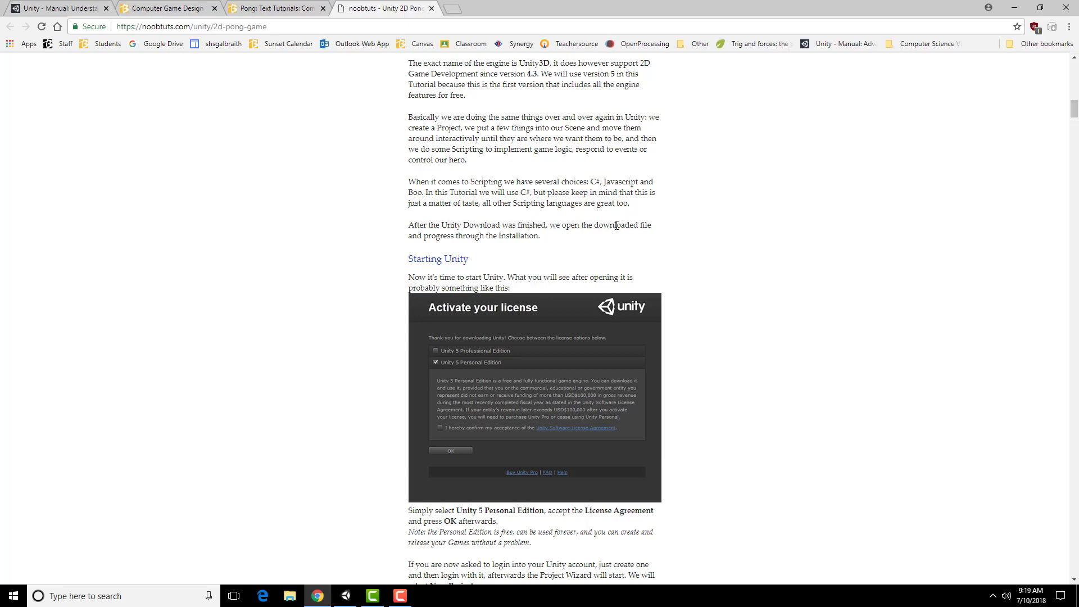
scroll(696, 231, down, 3)
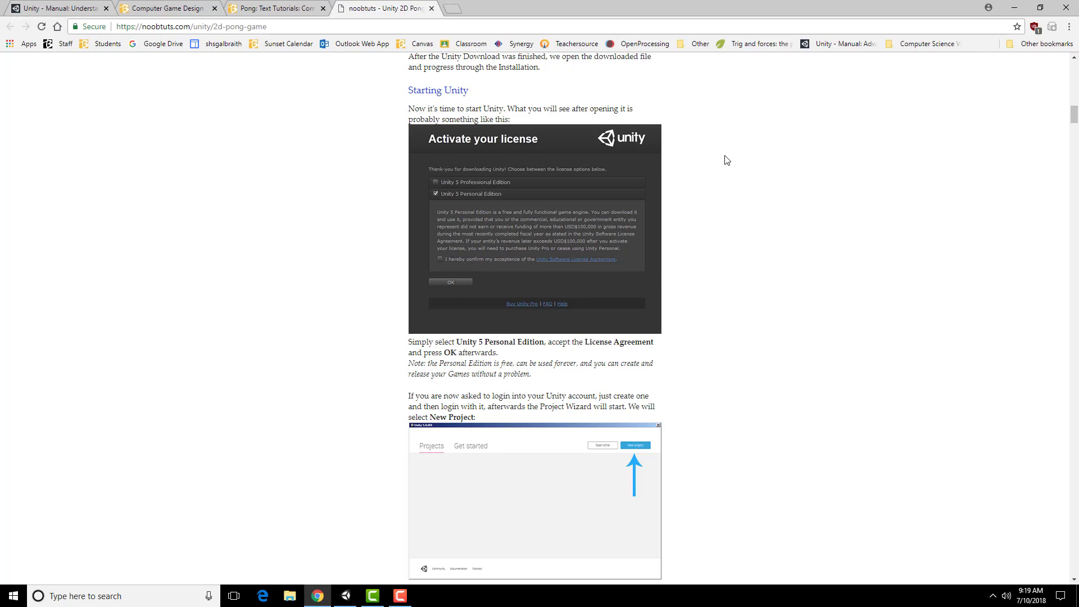
scroll(750, 223, down, 5)
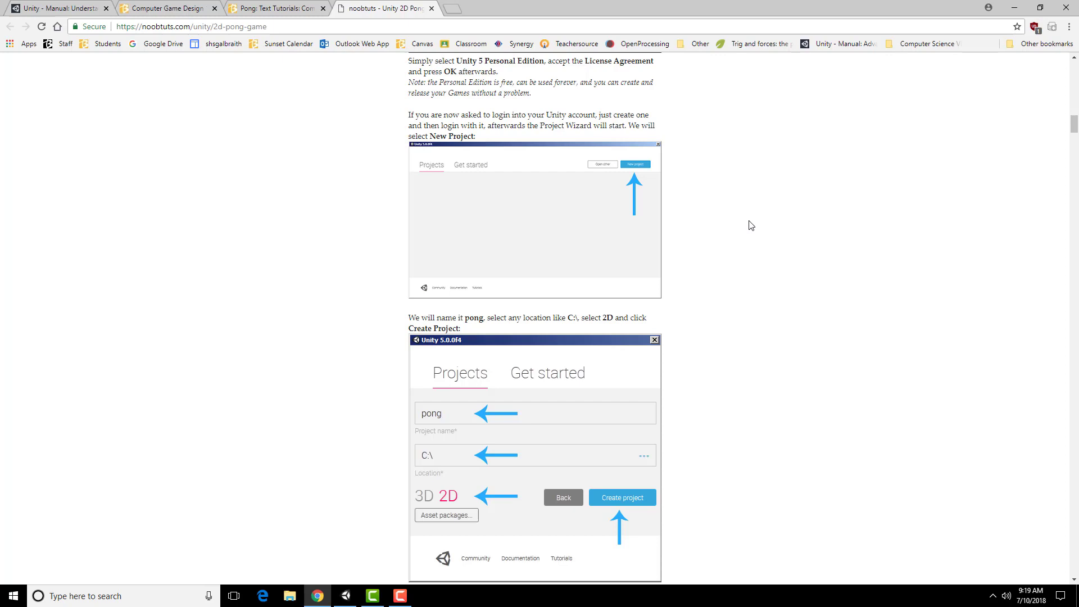
scroll(750, 226, down, 2)
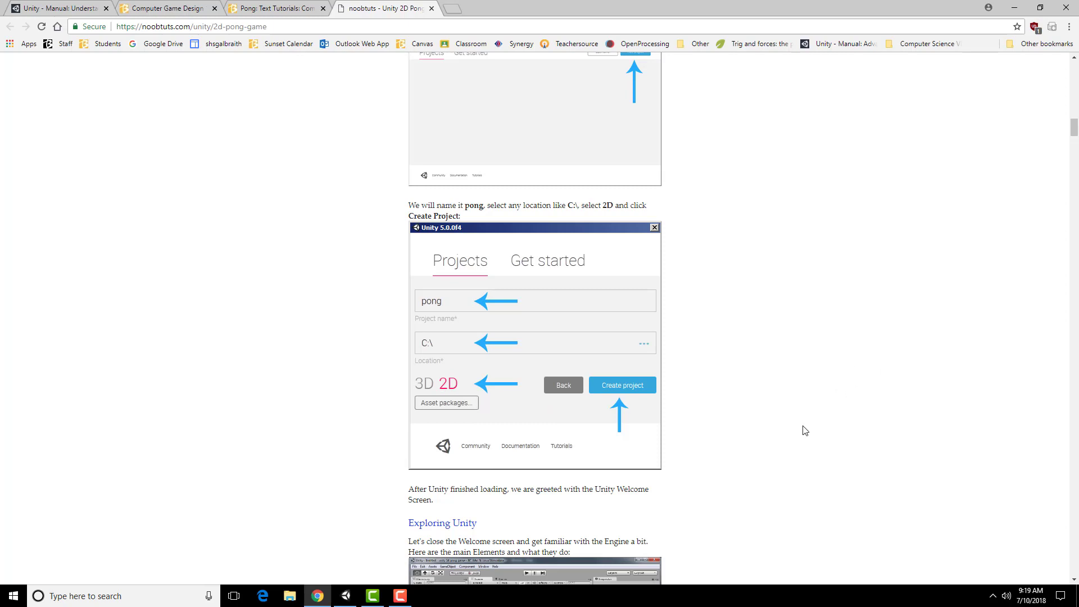
Step: In Unity Hub, create a 2D-template project named Pong with Analytics switched off
click(346, 596)
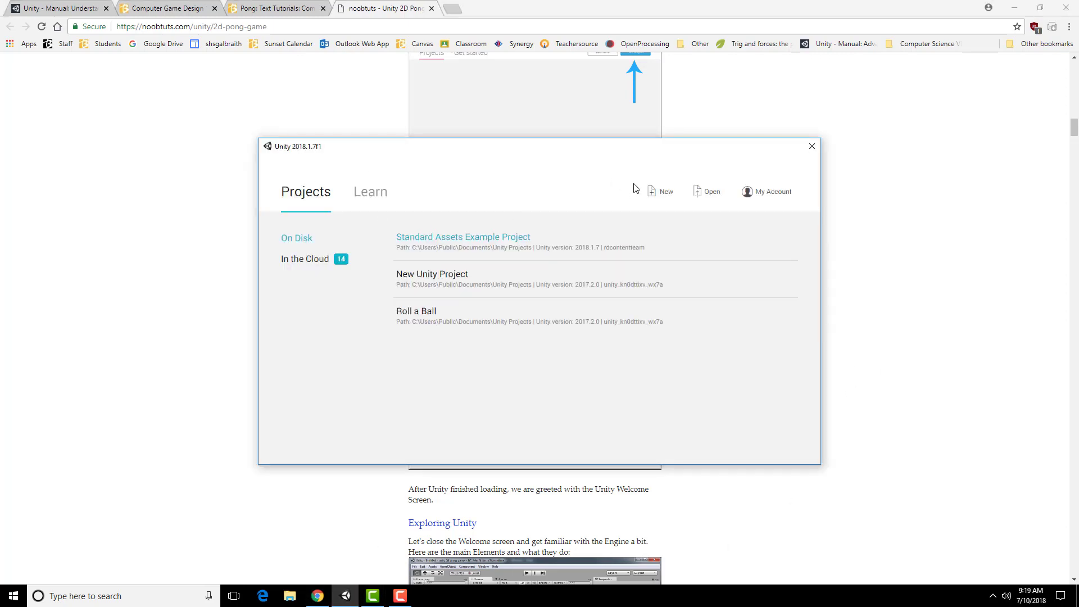
click(661, 194)
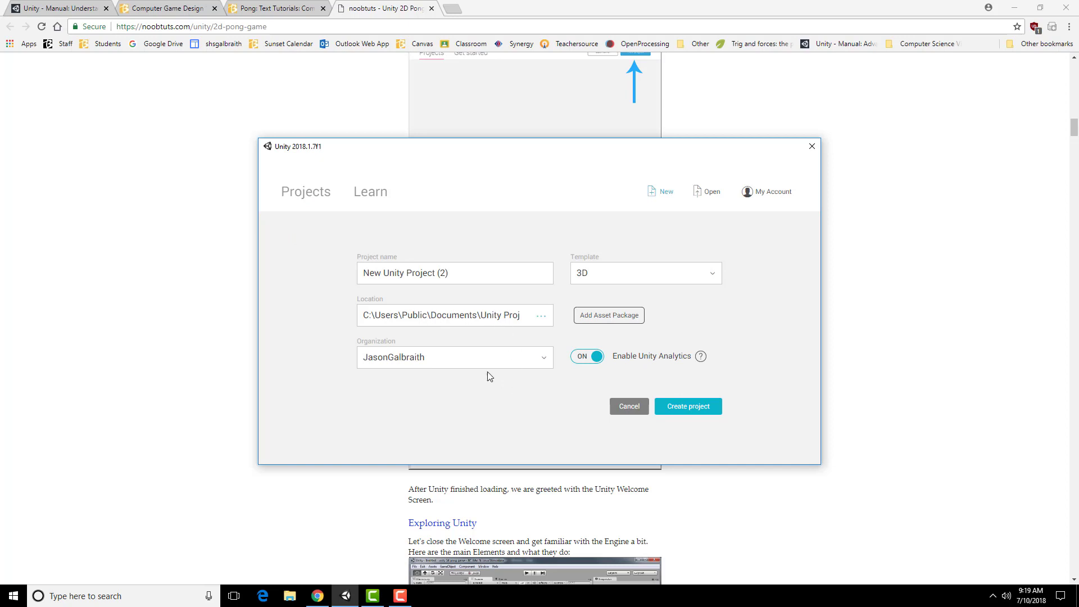
drag(450, 272, 272, 281)
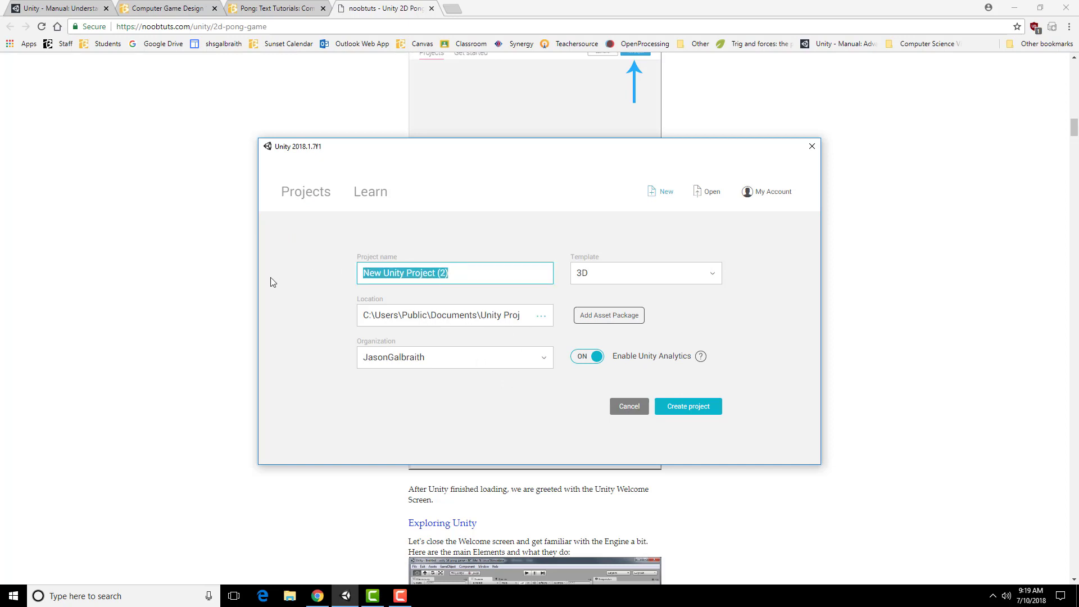
text(Pong)
click(613, 273)
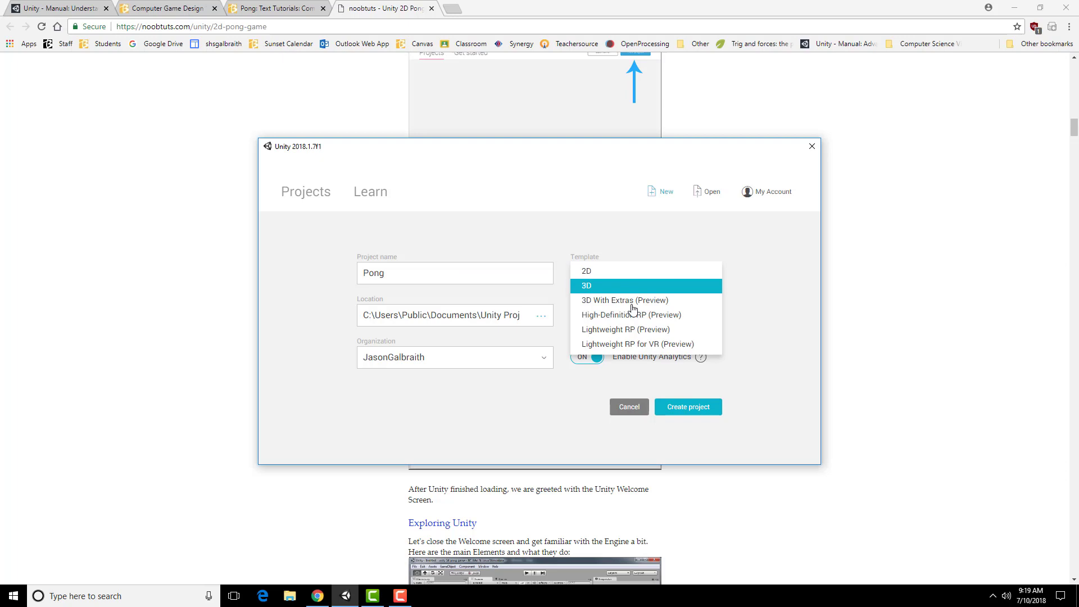
click(611, 275)
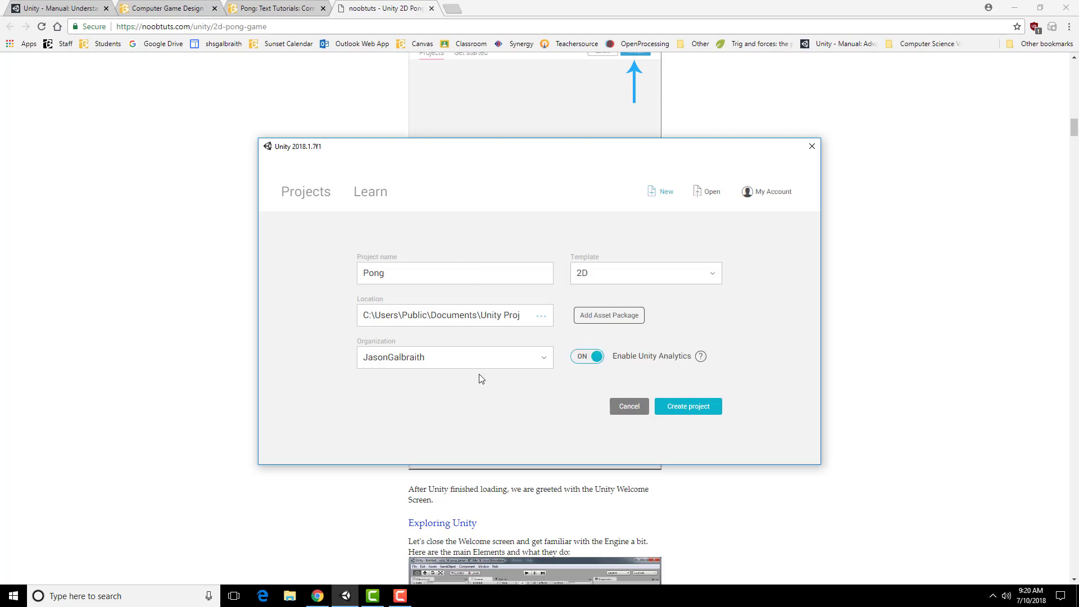
click(595, 357)
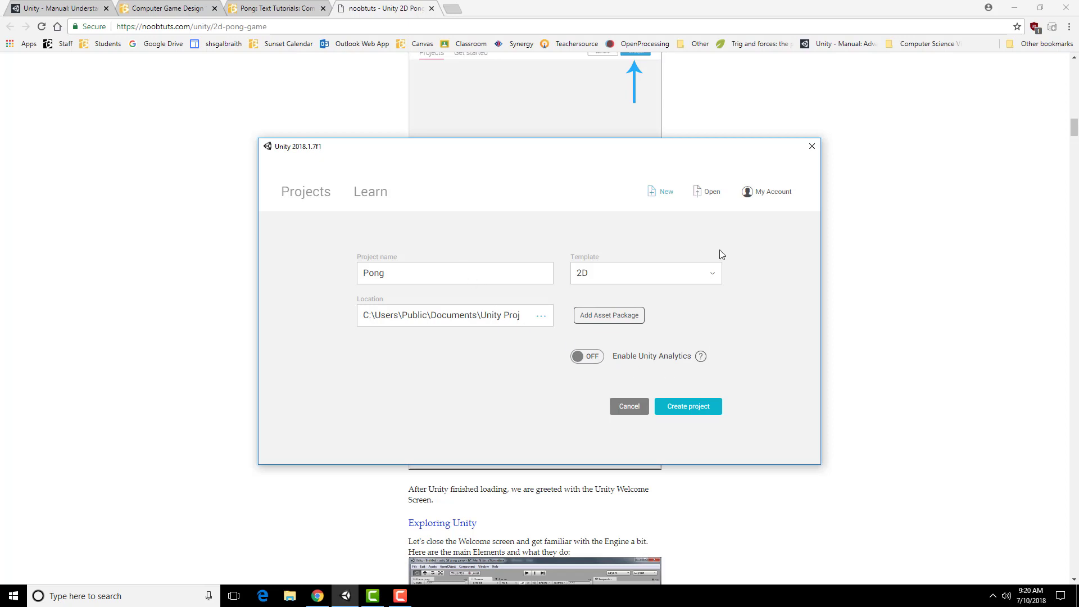
click(695, 412)
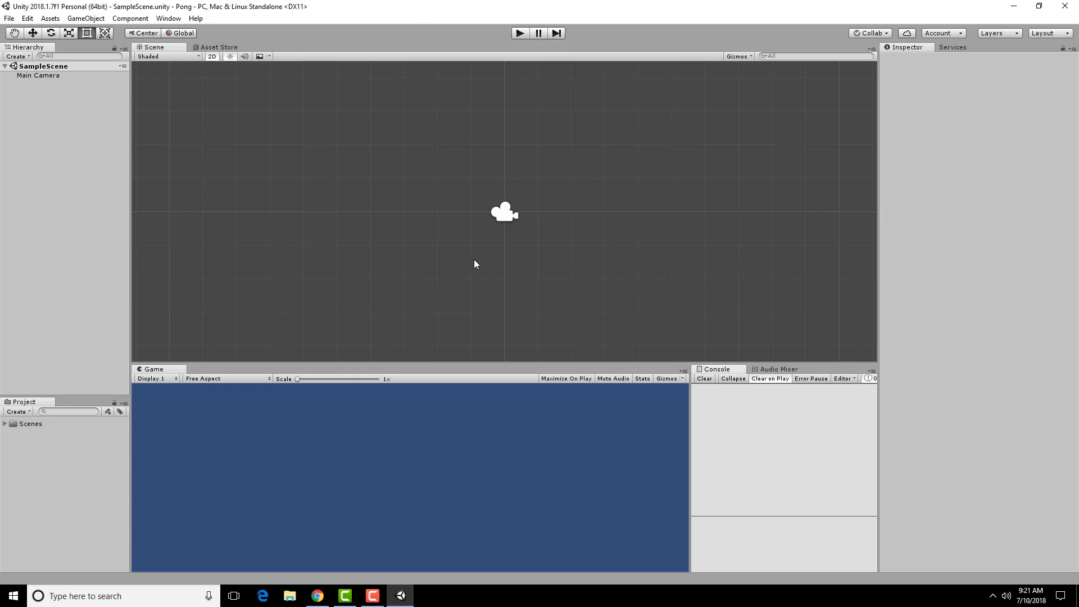
Step: Widen the Hierarchy, expand Scenes to reveal SampleScene, and select the Main Camera
mouse_move(130, 141)
mouse_down()
mouse_move(207, 140)
mouse_move(142, 150)
mouse_up()
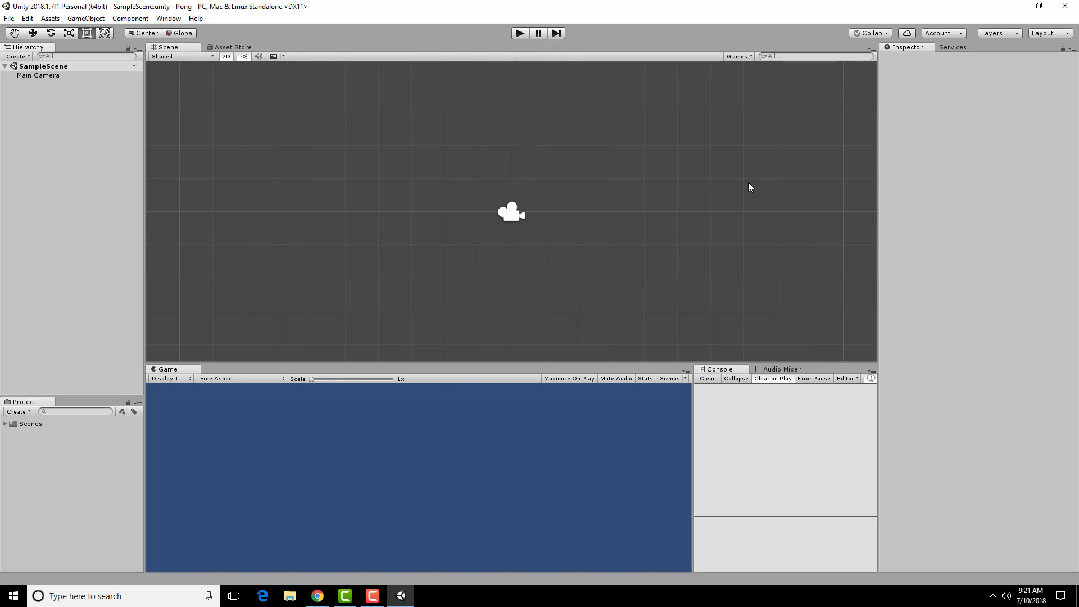
click(5, 425)
click(5, 423)
click(4, 425)
click(32, 423)
click(62, 323)
click(522, 216)
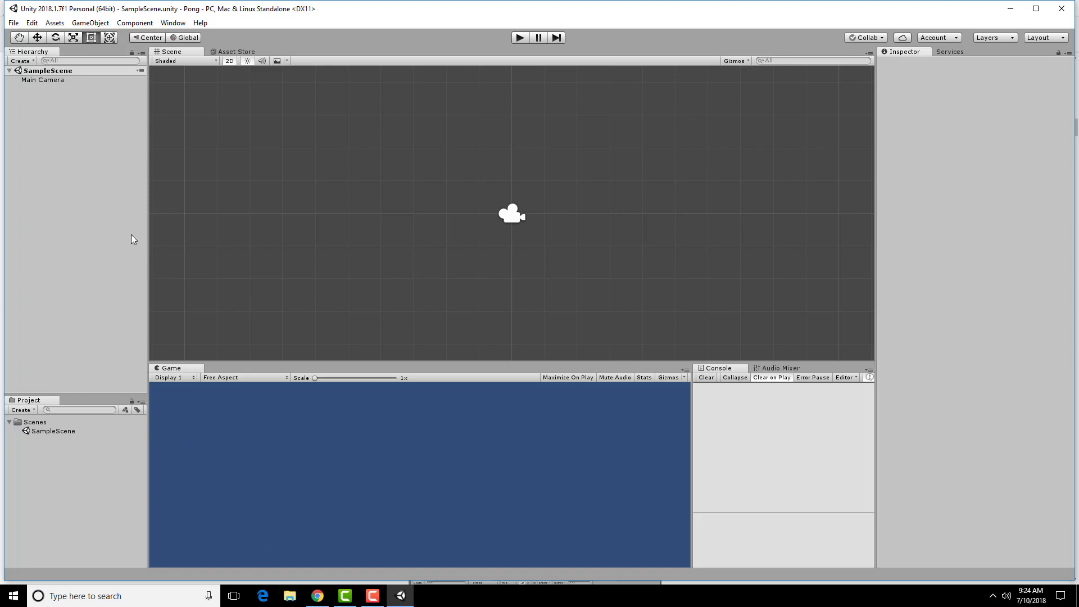
Step: Browse File Explorer to Documents\Unity Projects\Pong and select its Assets folder
click(290, 595)
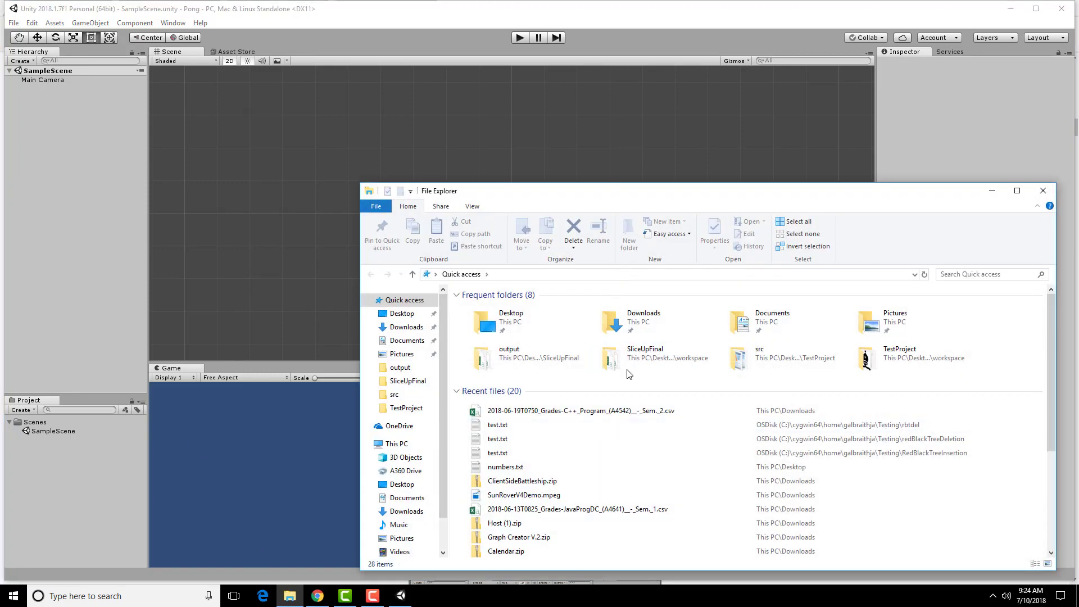
click(410, 340)
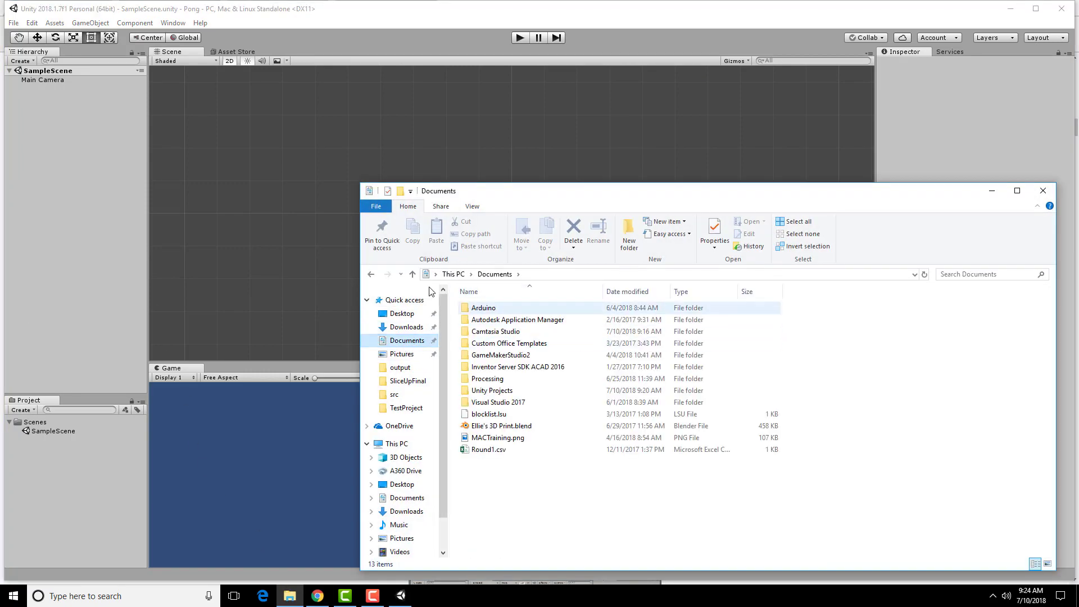
double_click(490, 391)
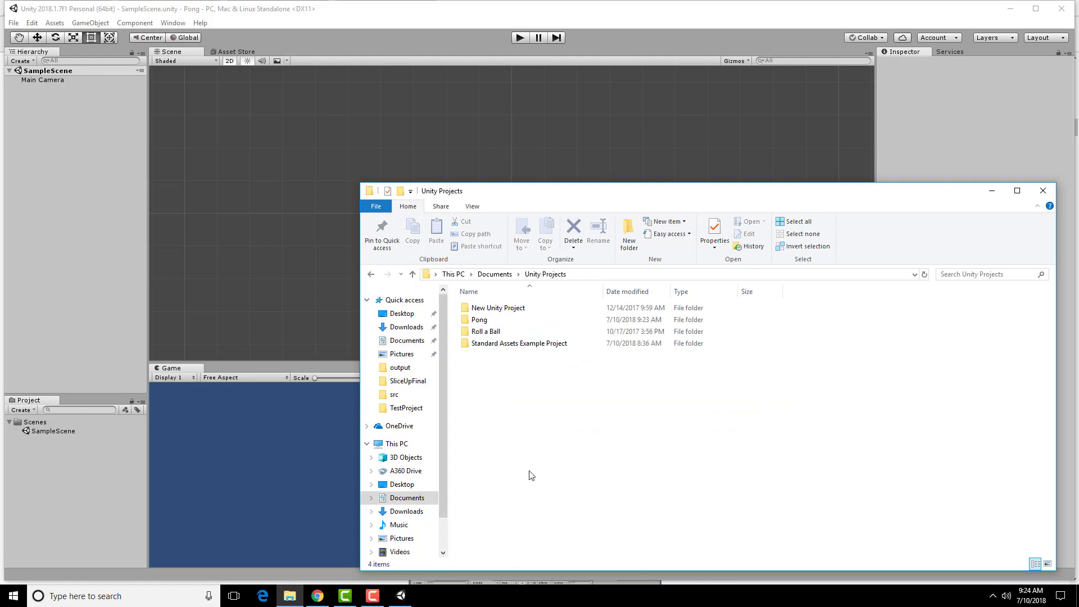
click(479, 322)
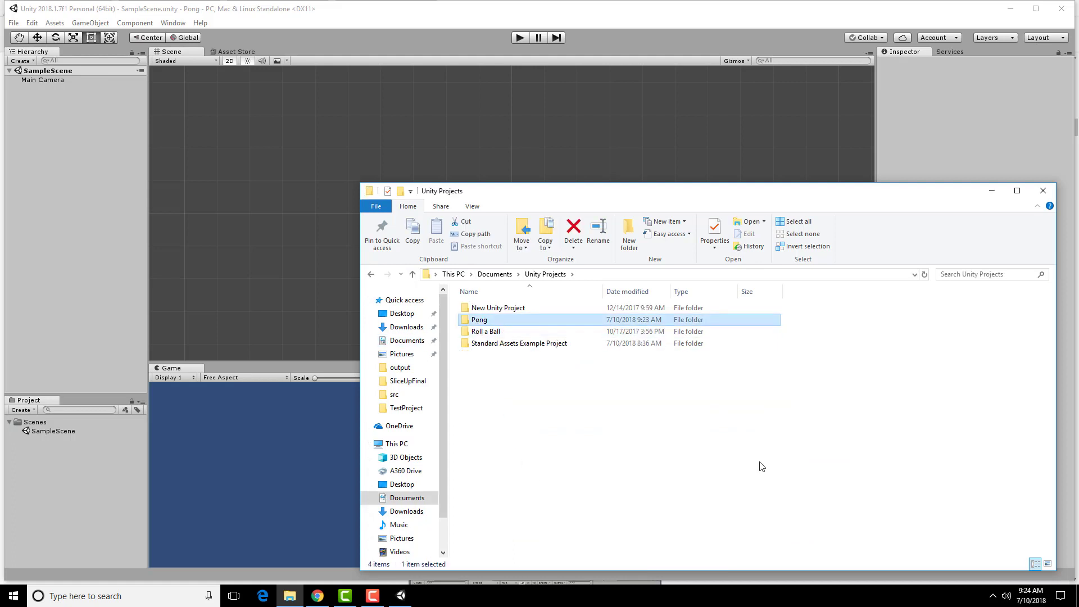
click(896, 128)
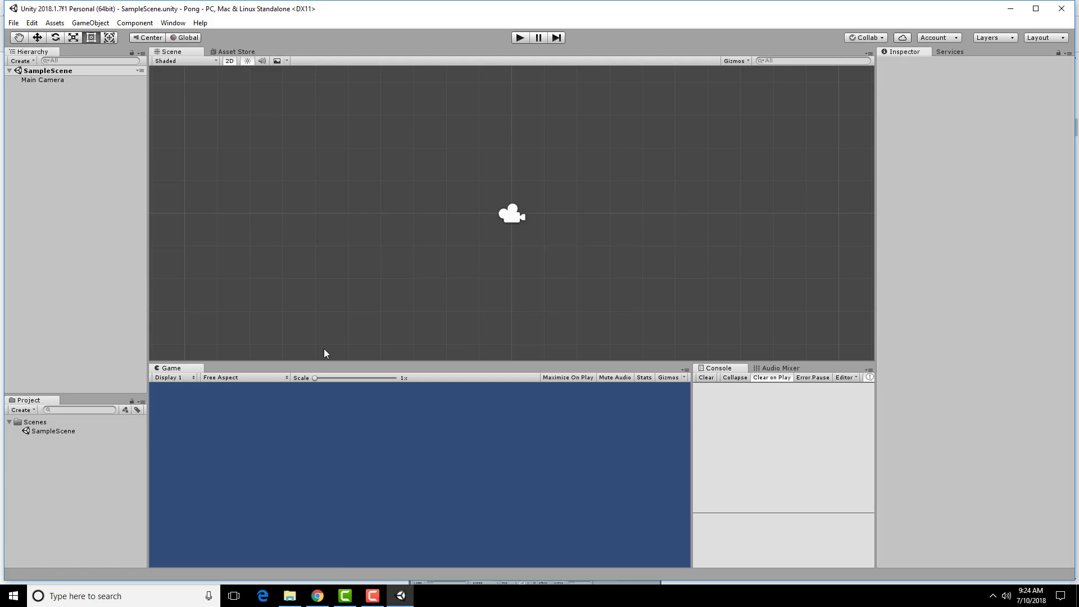
click(290, 596)
double_click(497, 320)
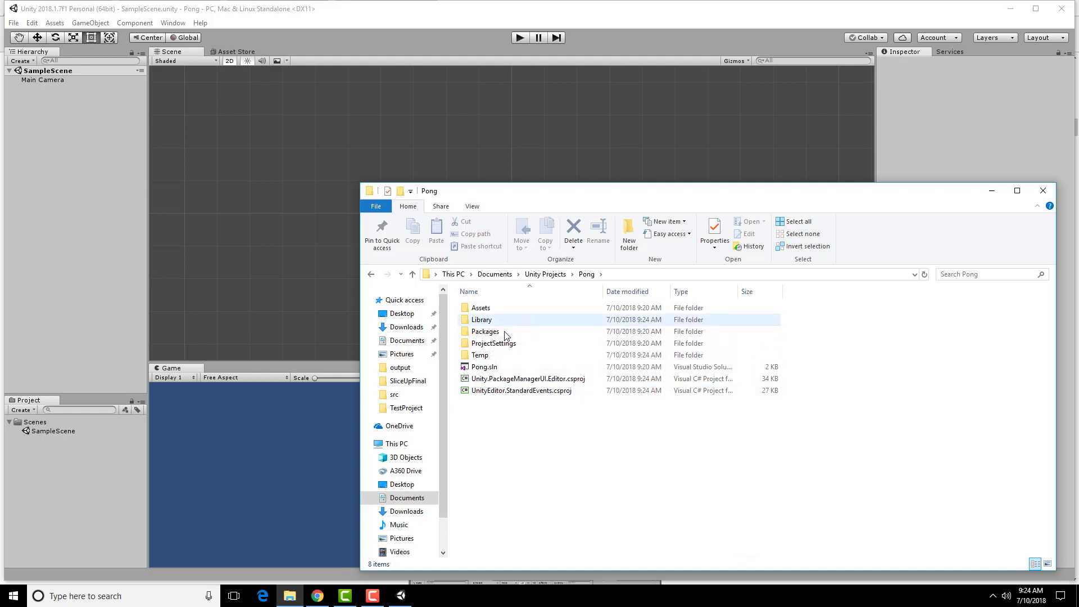
click(484, 311)
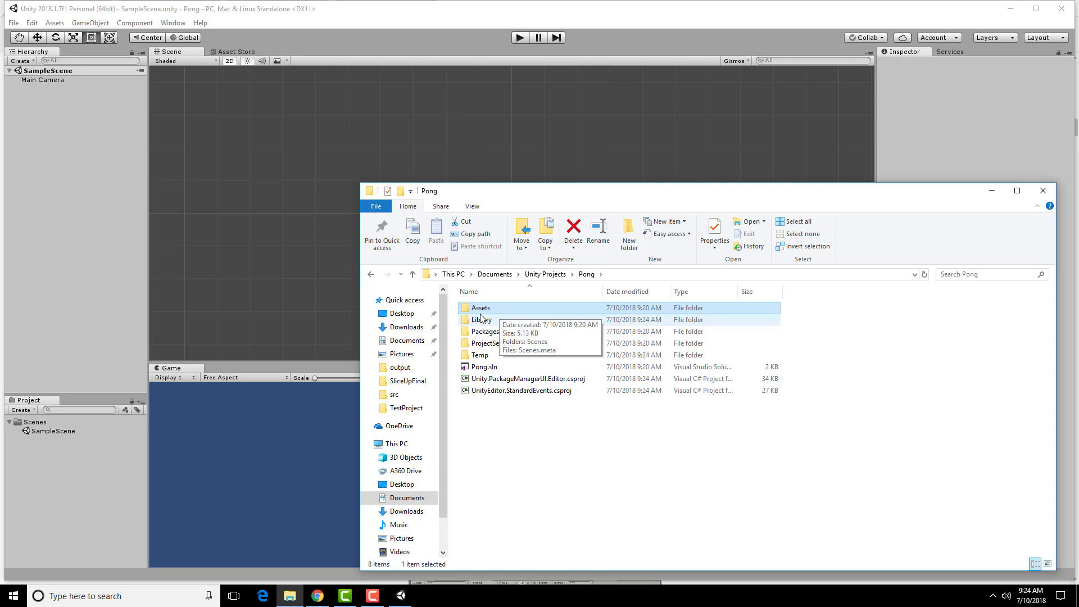
Step: Scroll the noobtuts Pong tutorial to its Moving, Rotating, Scaling section
click(78, 261)
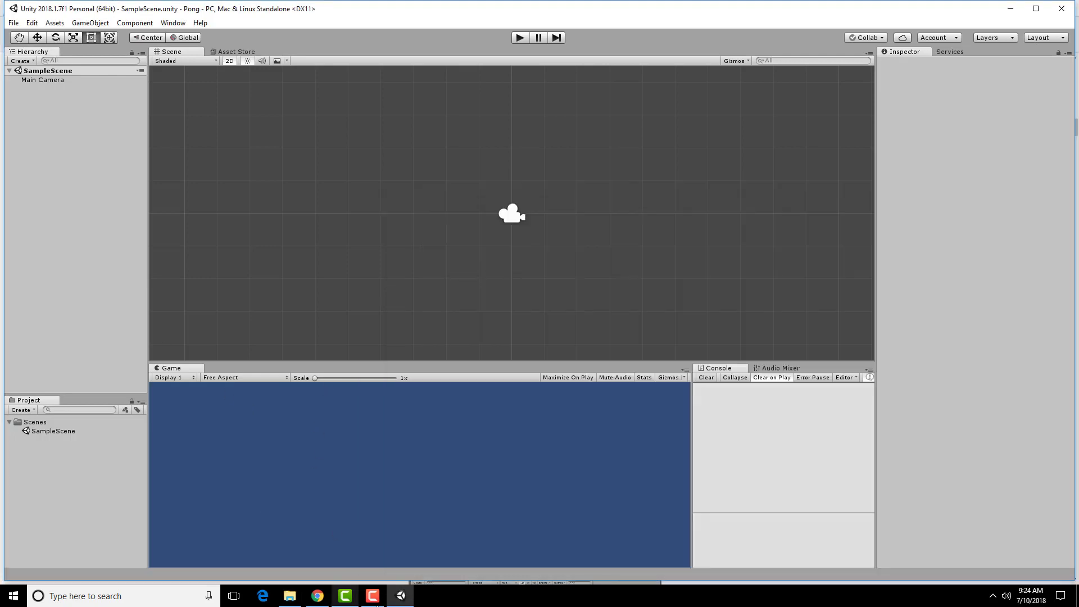
click(301, 601)
click(317, 596)
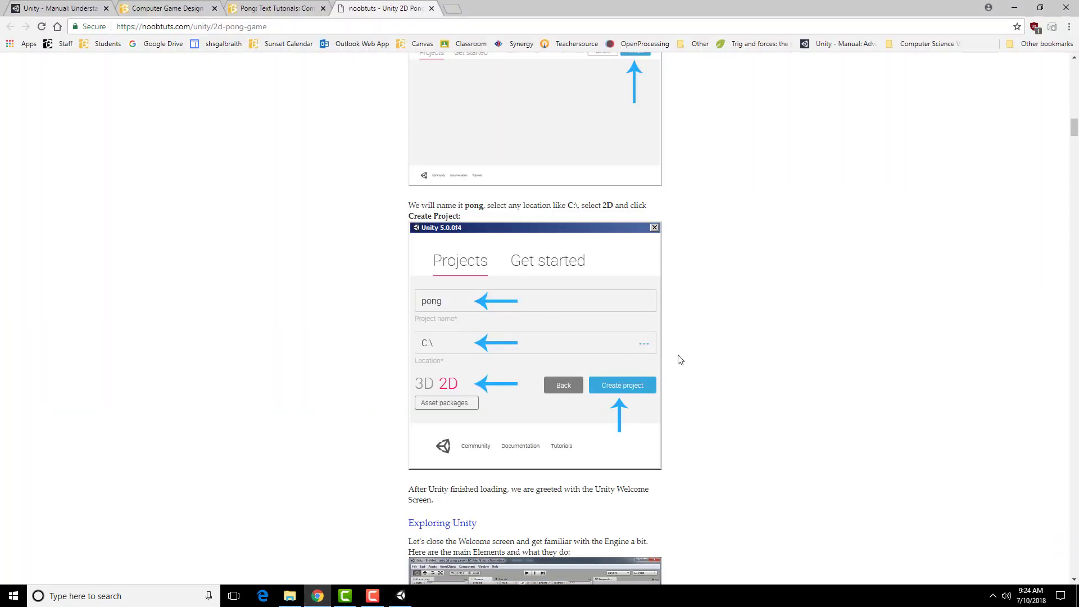
scroll(680, 357, down, 8)
scroll(681, 357, up, 3)
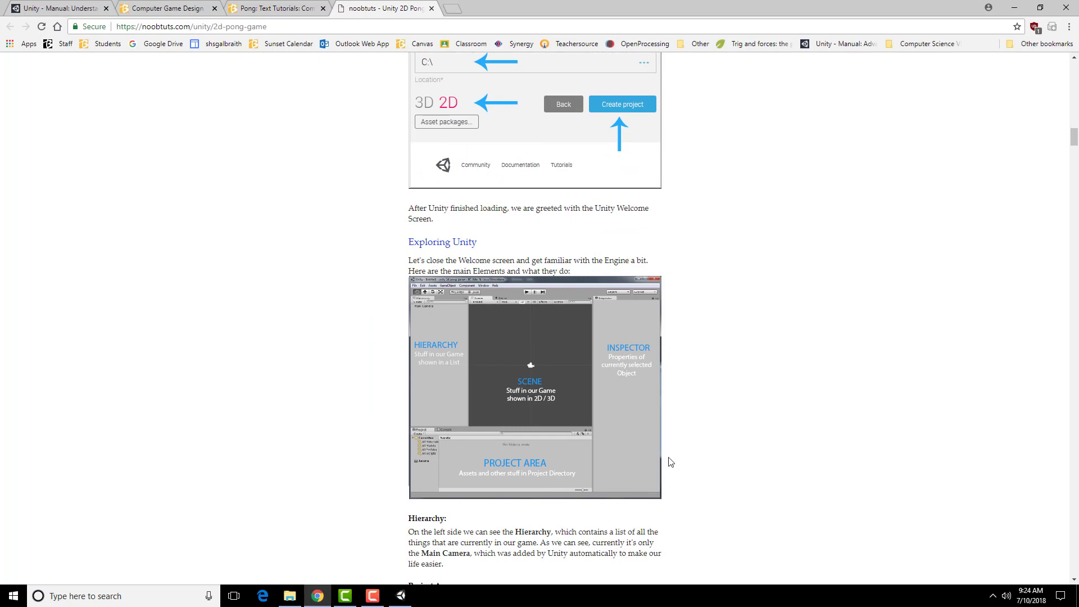
scroll(725, 337, down, 9)
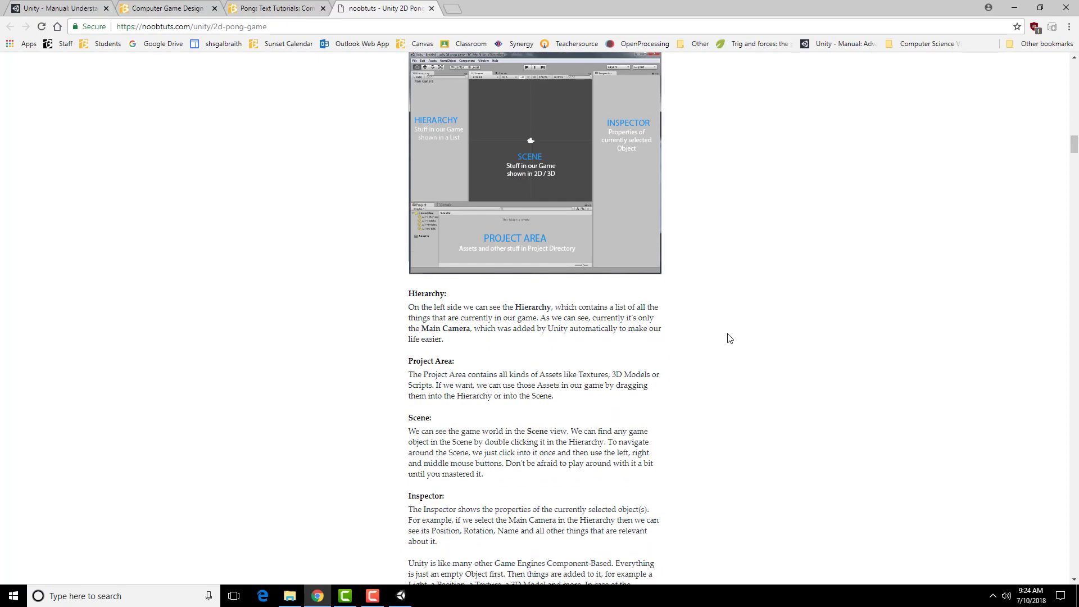
scroll(725, 337, down, 5)
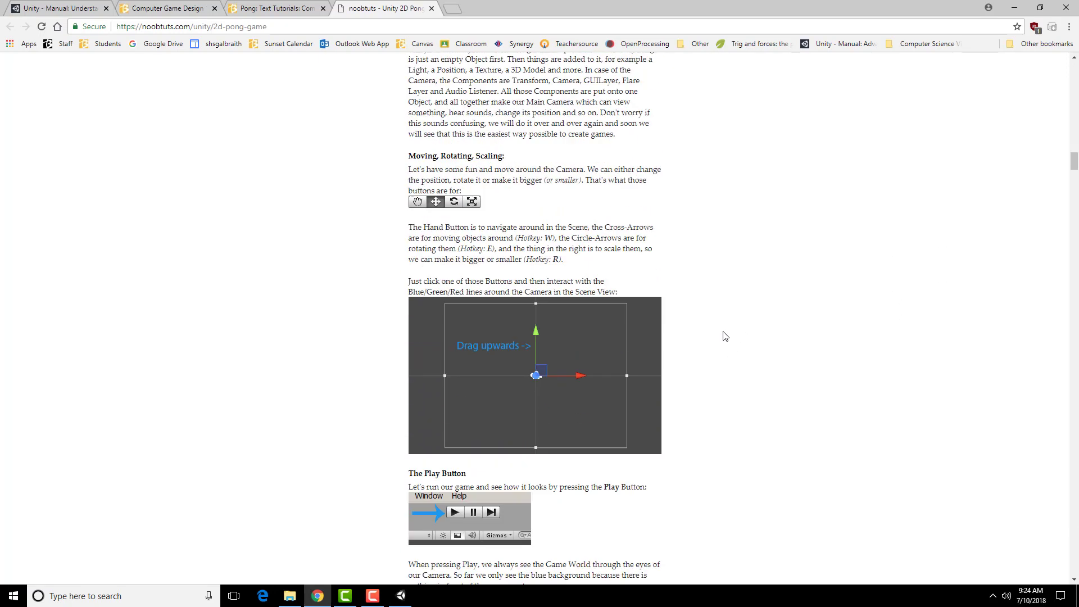
scroll(725, 336, up, 2)
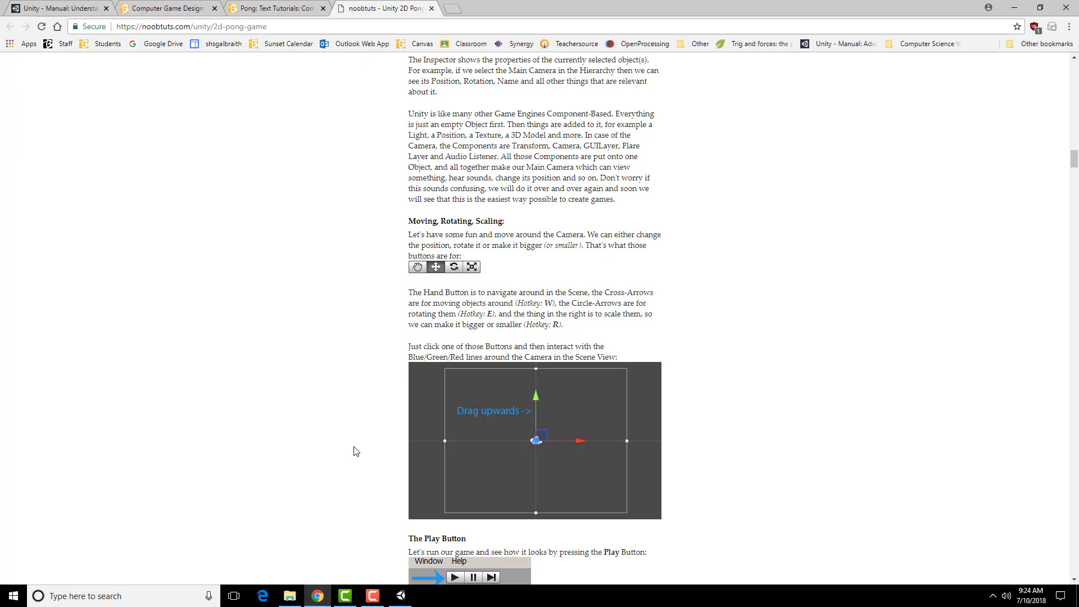
Step: Zoom and pan the Scene view around the Main Camera's frame, switching to the Move tool
click(401, 595)
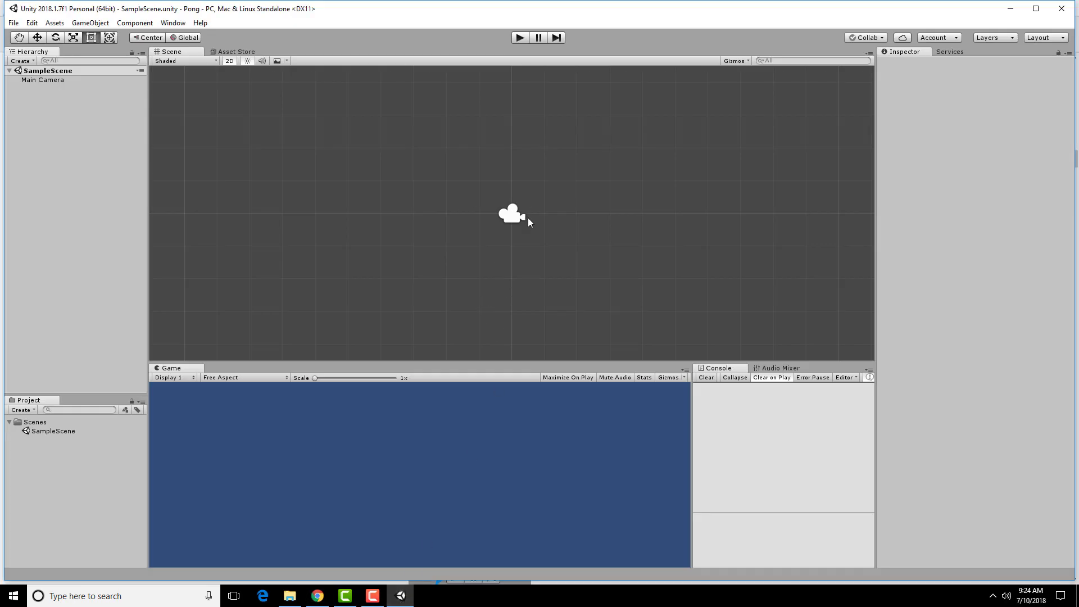
scroll(528, 217, up, 1)
scroll(528, 223, down, 3)
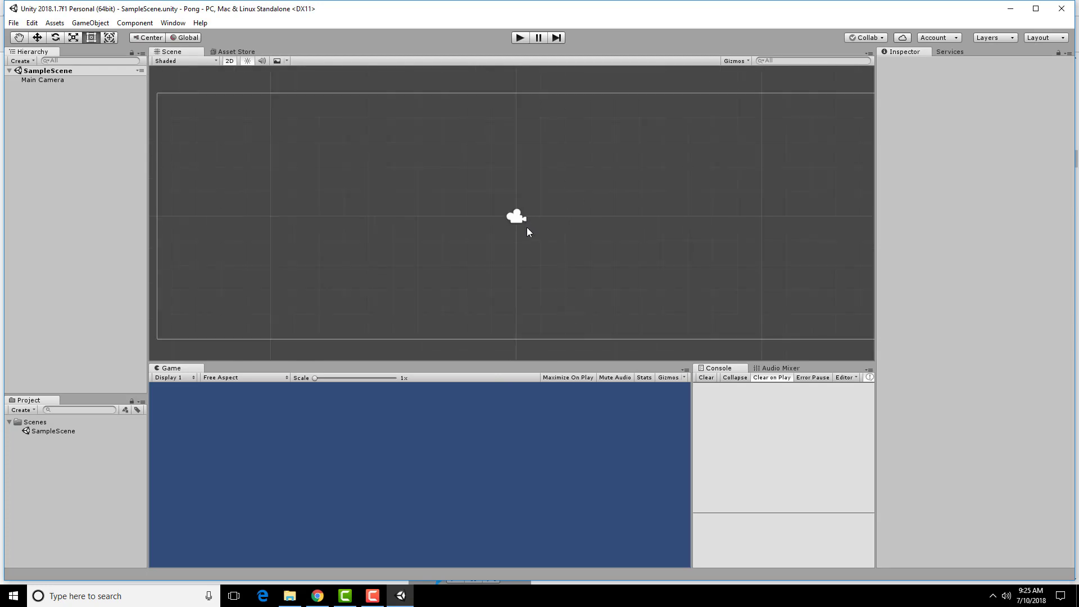
scroll(526, 227, up, 3)
scroll(523, 225, down, 3)
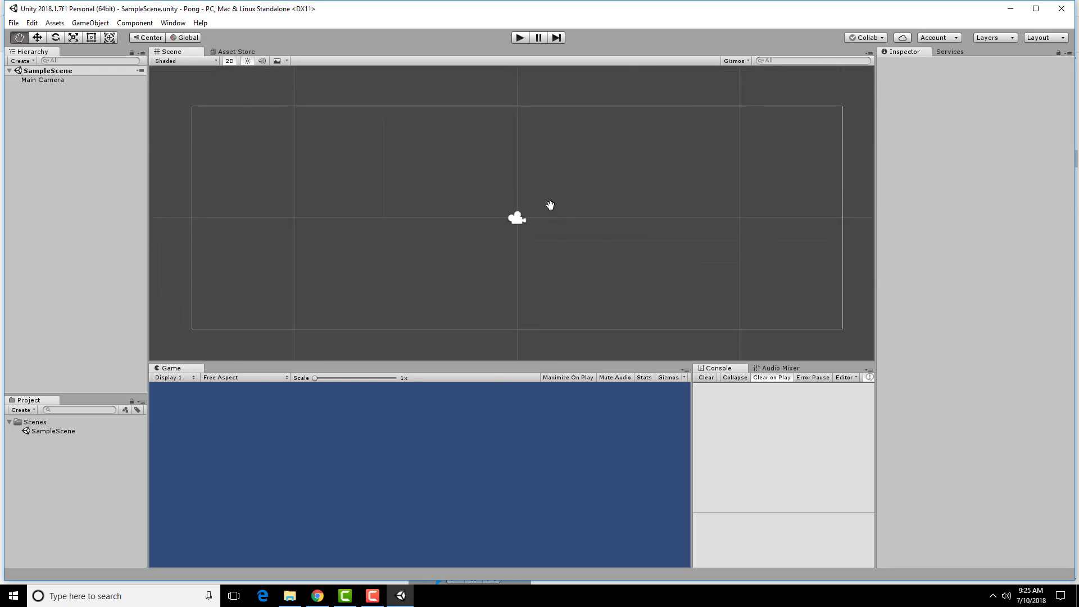
mouse_move(550, 206)
mouse_down()
mouse_move(511, 221)
mouse_move(624, 226)
mouse_move(551, 147)
mouse_move(450, 221)
mouse_move(545, 265)
mouse_move(578, 192)
mouse_move(549, 197)
mouse_up()
middle_drag(549, 197, 542, 201)
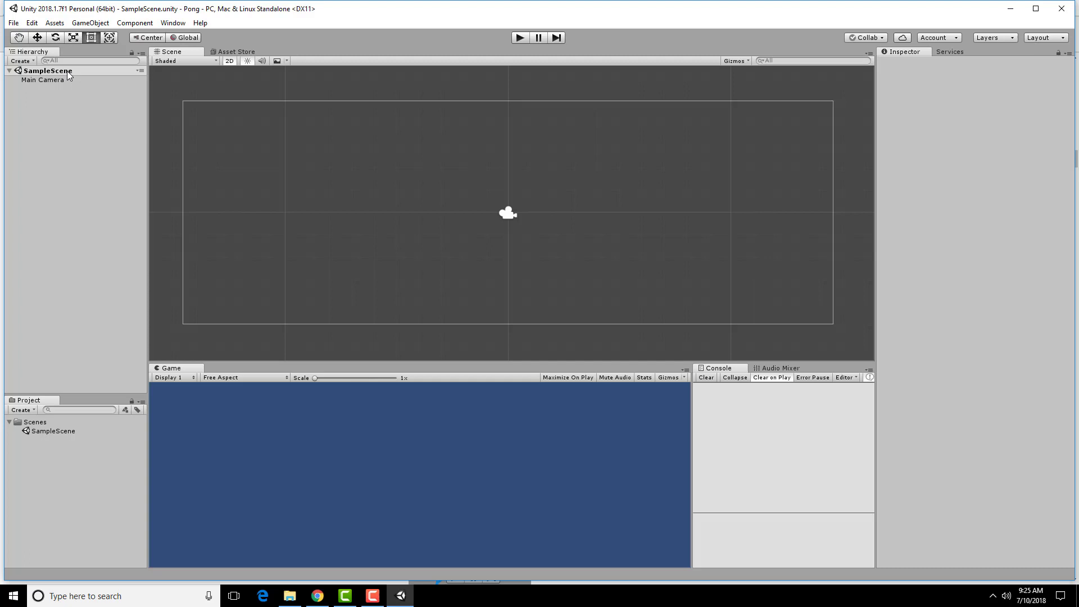
click(38, 38)
drag(556, 224, 557, 225)
mouse_move(513, 204)
middle_down()
mouse_move(593, 205)
mouse_move(478, 198)
mouse_move(526, 202)
middle_up()
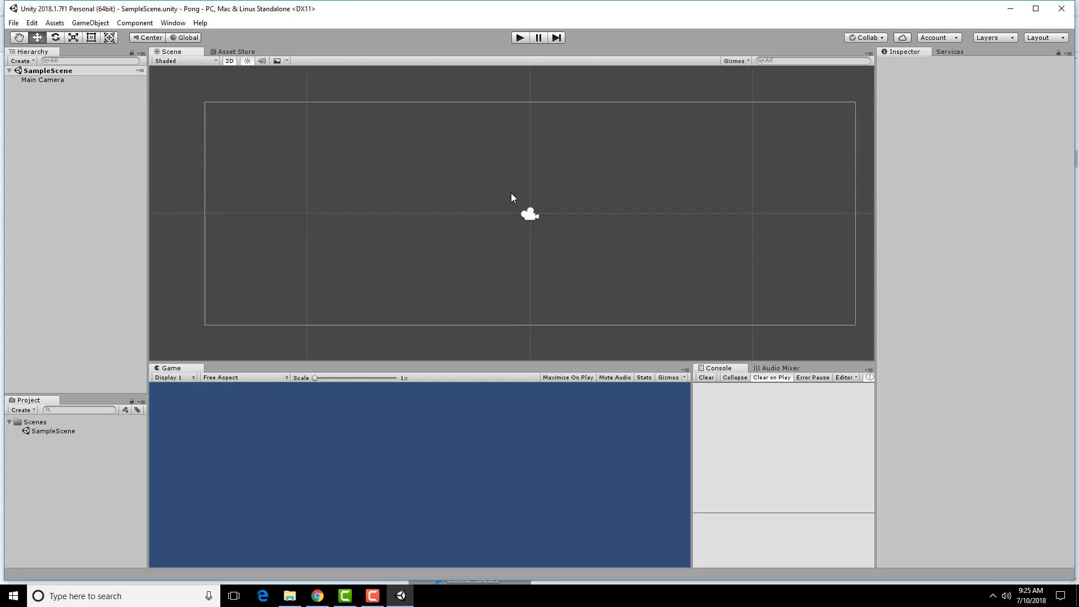
Step: Select the Main Camera, nudge it with the Move gizmo, then revert the move
click(530, 217)
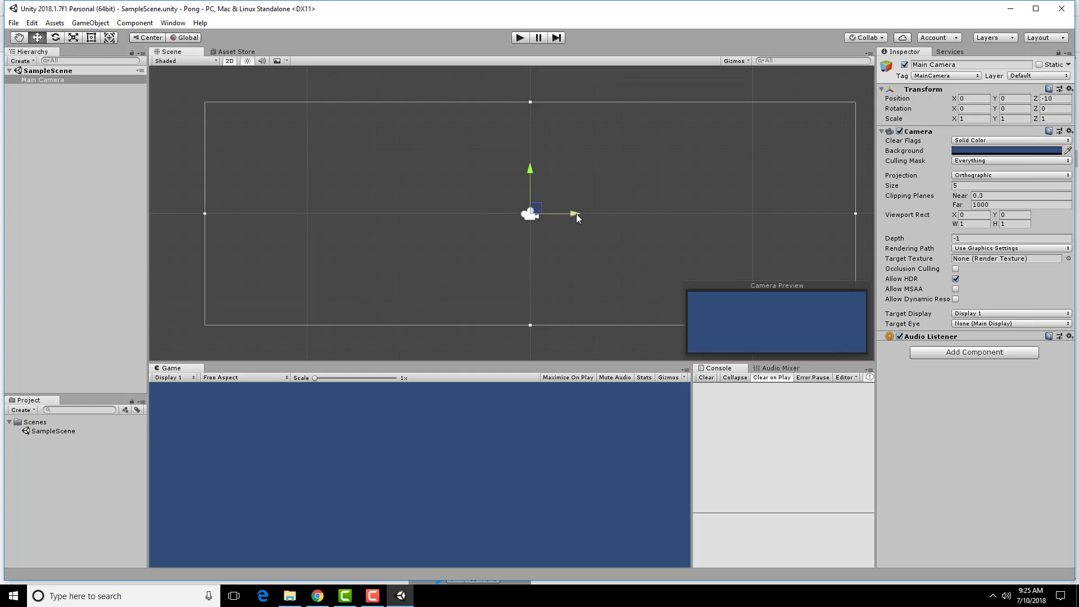
mouse_move(575, 214)
mouse_down()
mouse_move(605, 217)
mouse_move(554, 217)
mouse_move(576, 220)
mouse_up()
key(ctrl+s)
click(18, 37)
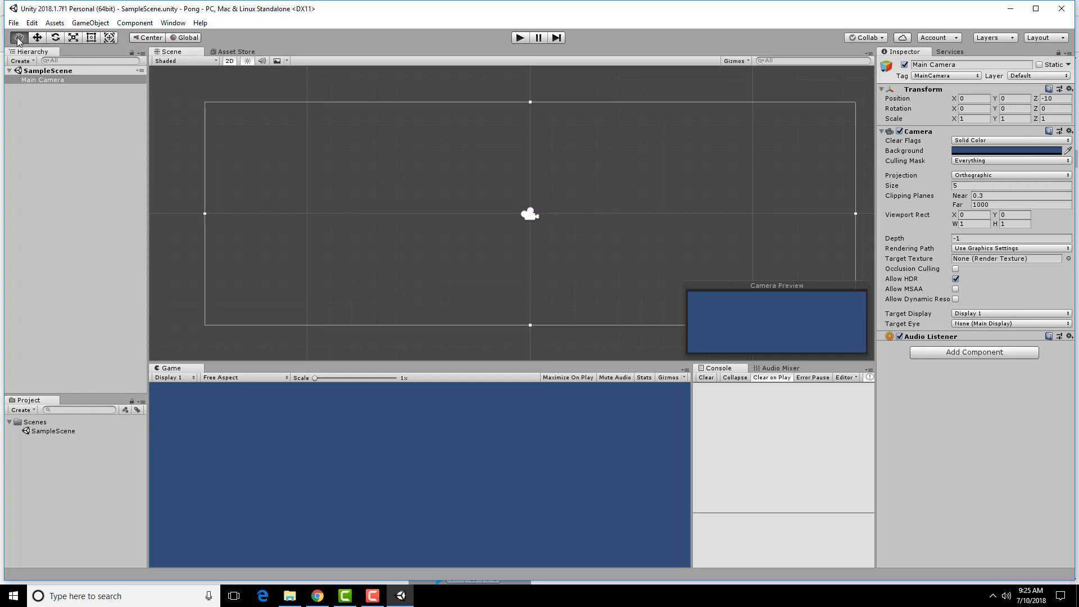
drag(431, 183, 397, 173)
click(37, 39)
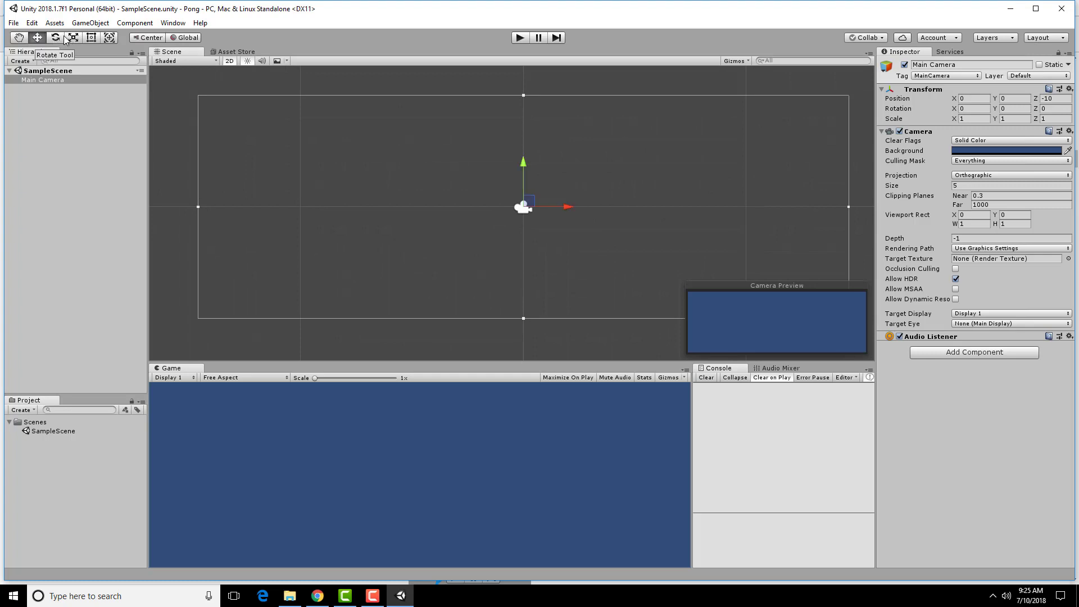
Step: Rotate the camera about 29 degrees and undo, then squash its Y scale to 0.425
click(56, 39)
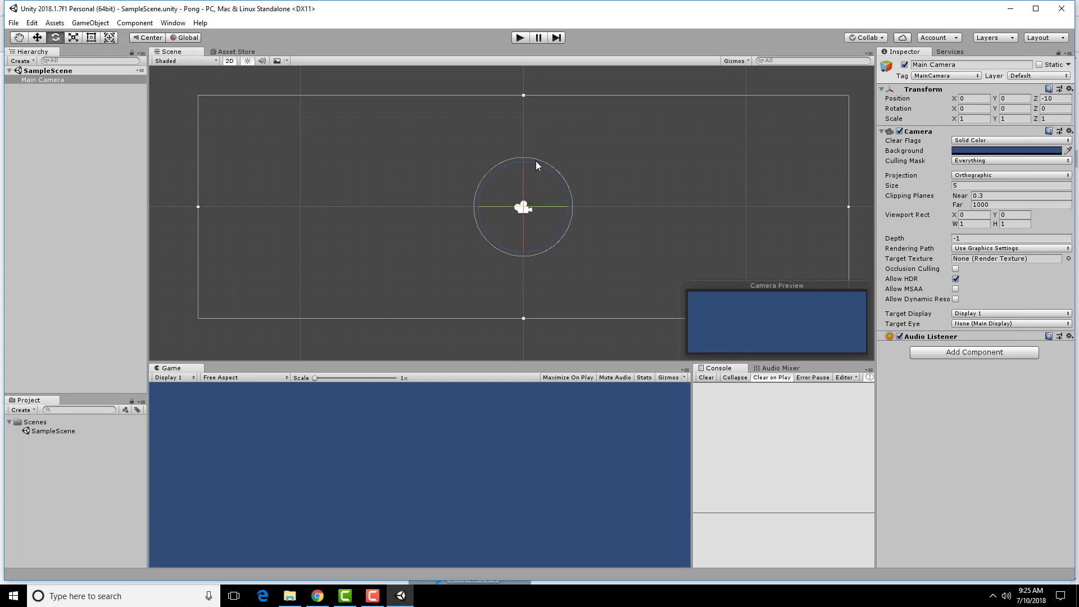
drag(538, 165, 494, 160)
key(ctrl+z)
click(73, 38)
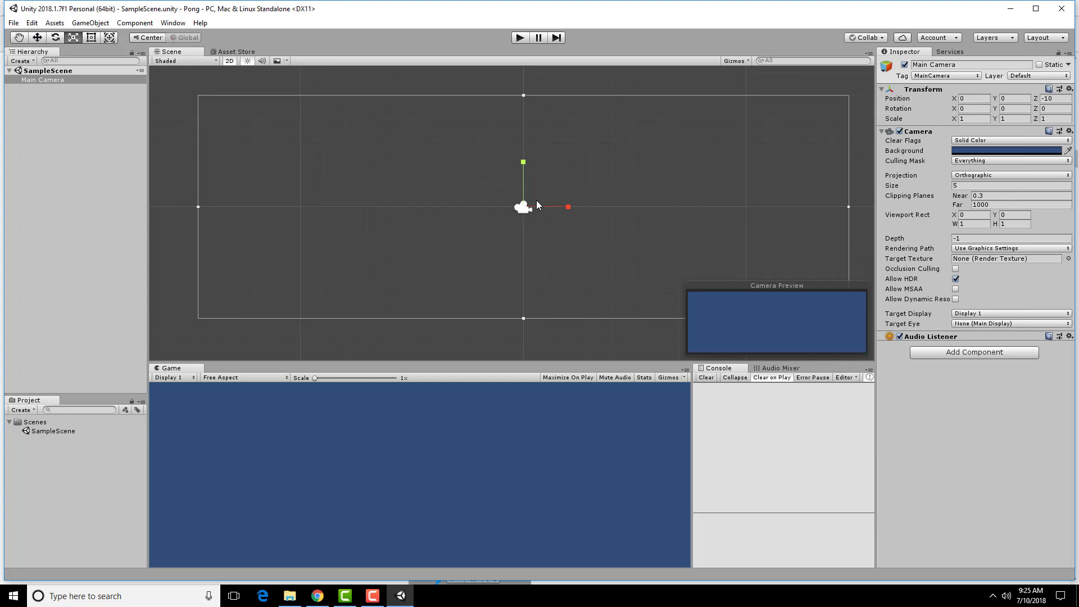
drag(521, 165, 523, 169)
click(19, 38)
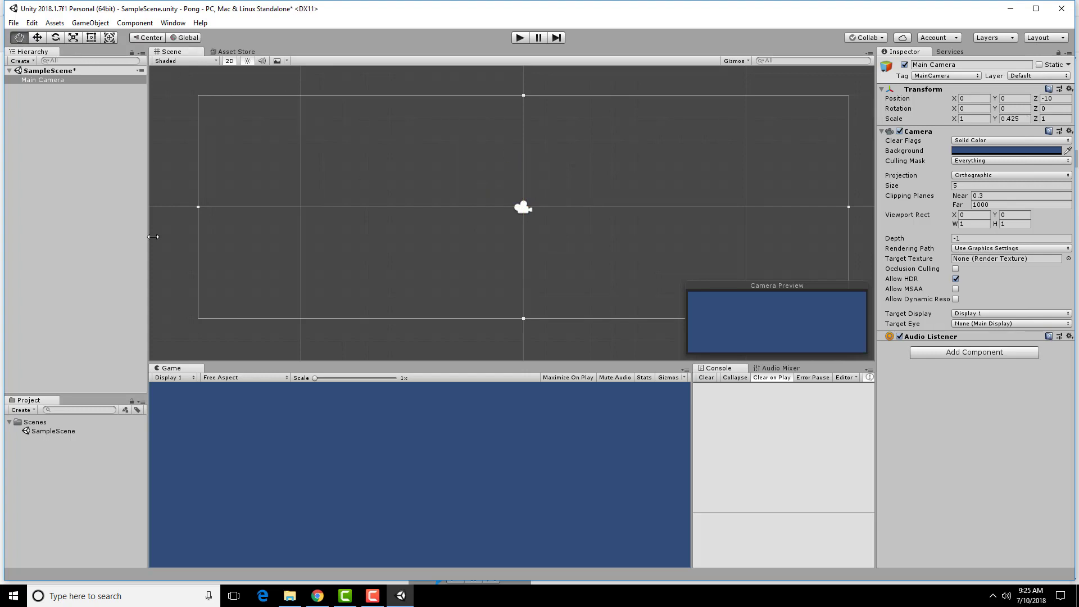
Step: Check the tutorial's camera setup section, then return to Unity
click(317, 595)
scroll(550, 444, down, 3)
scroll(551, 448, down, 3)
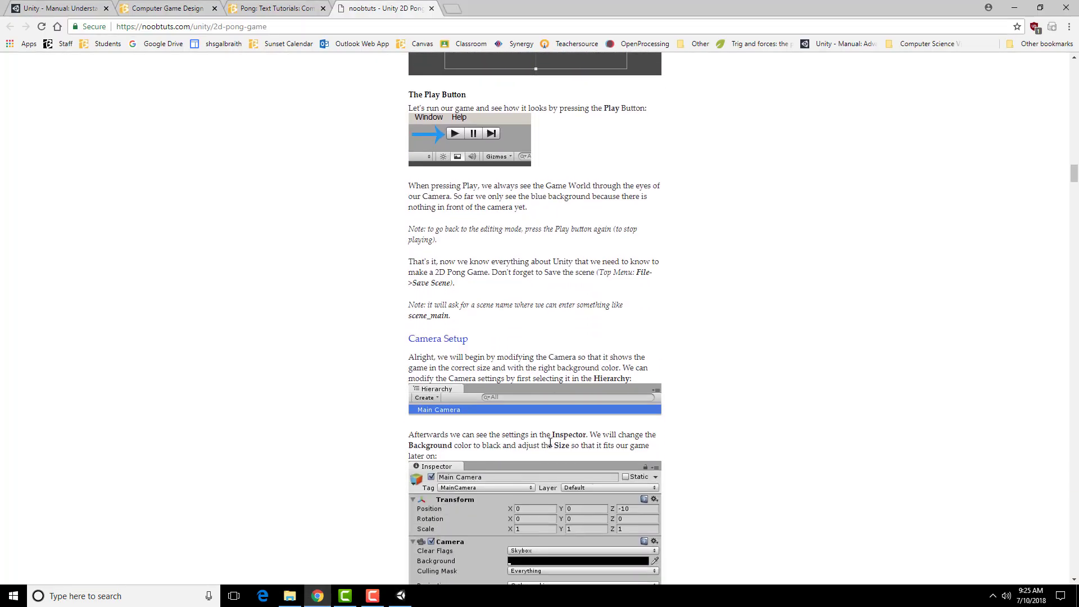
click(401, 595)
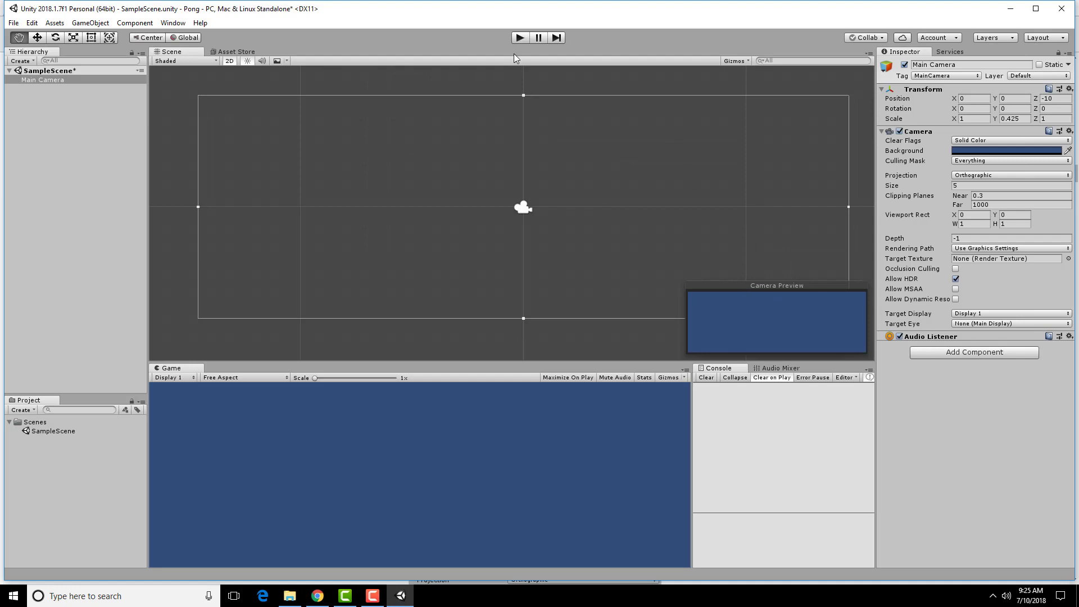
click(520, 39)
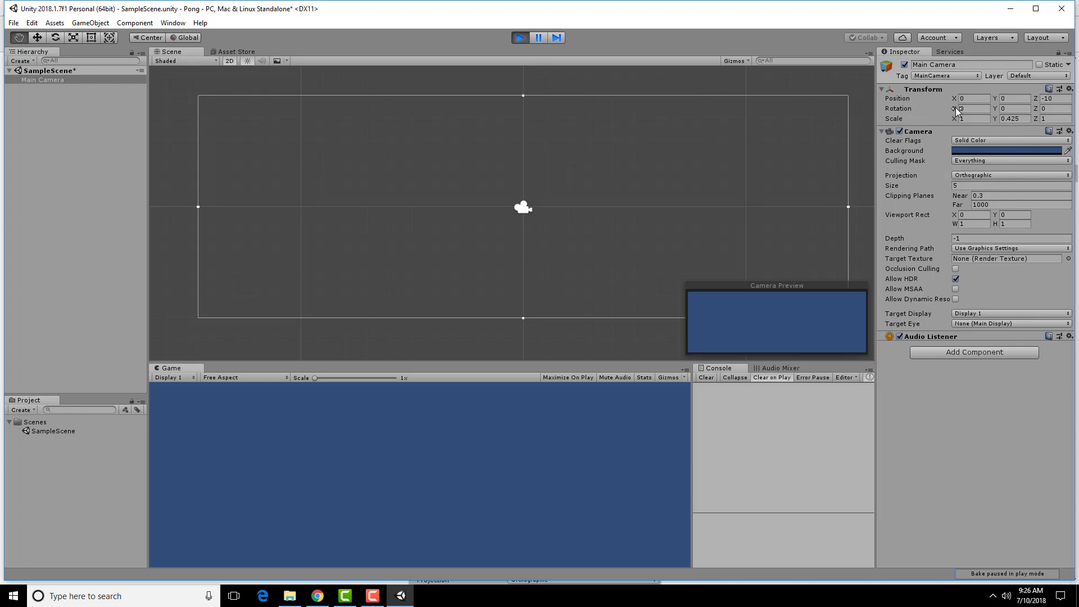
click(974, 99)
text(1)
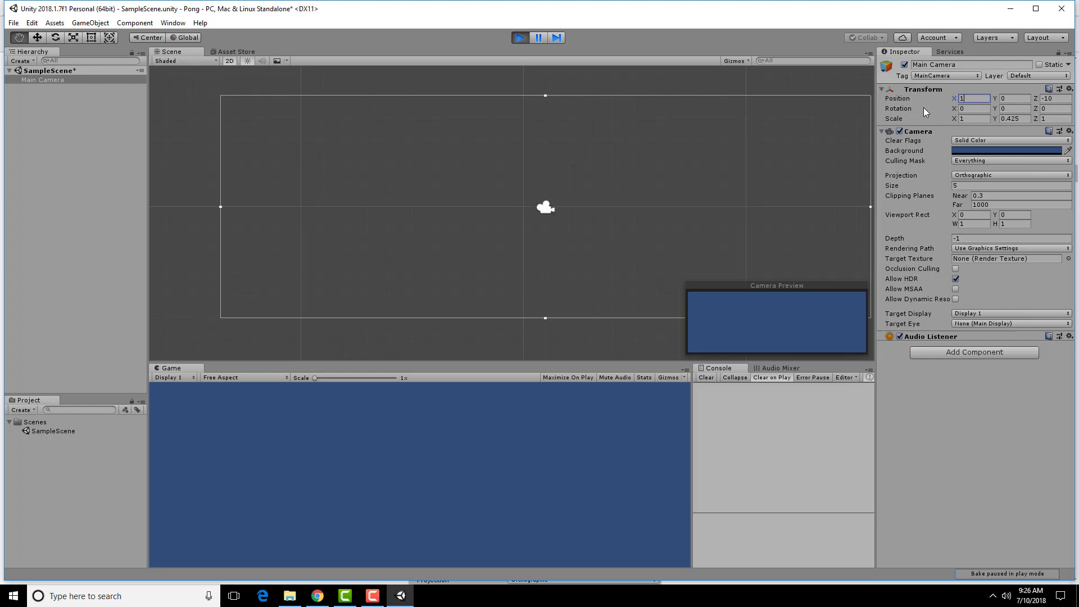
text(00)
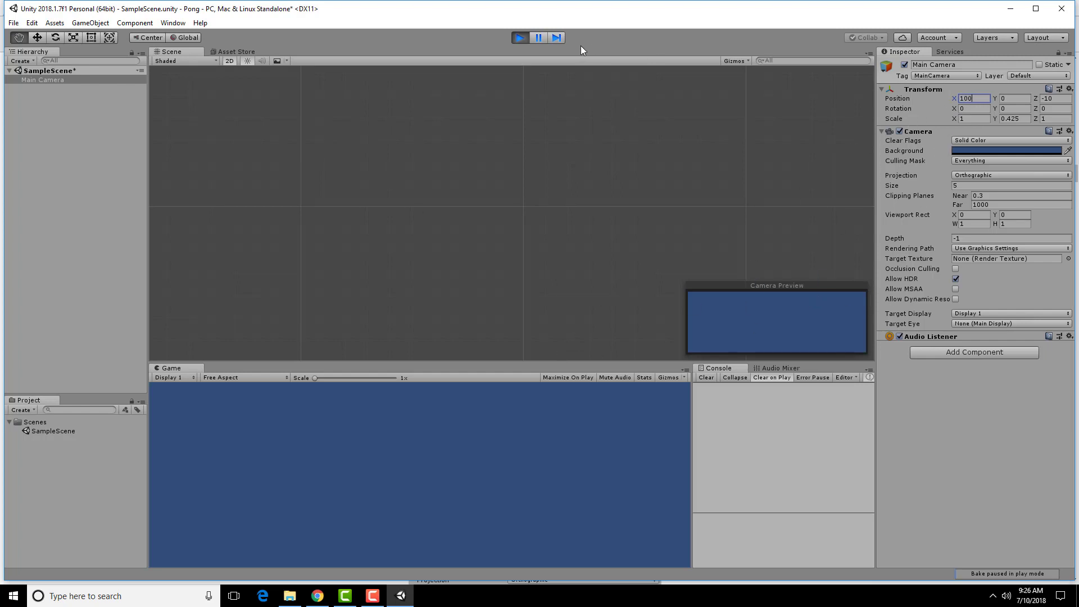
click(520, 38)
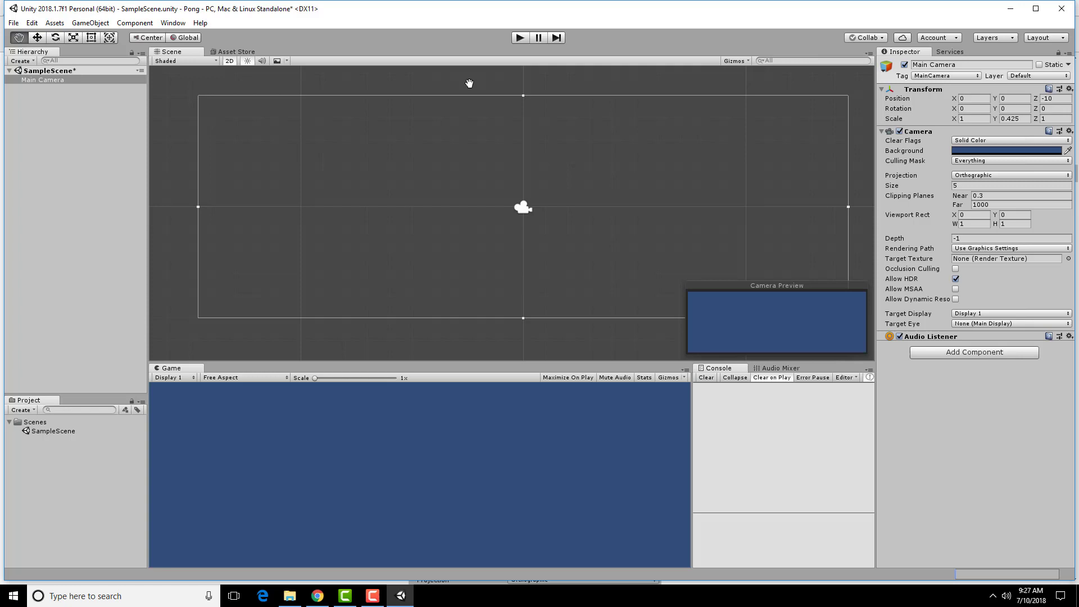
Step: Set the Playmode tint to bright green in Preferences > Colors and run the scene to preview it
click(31, 23)
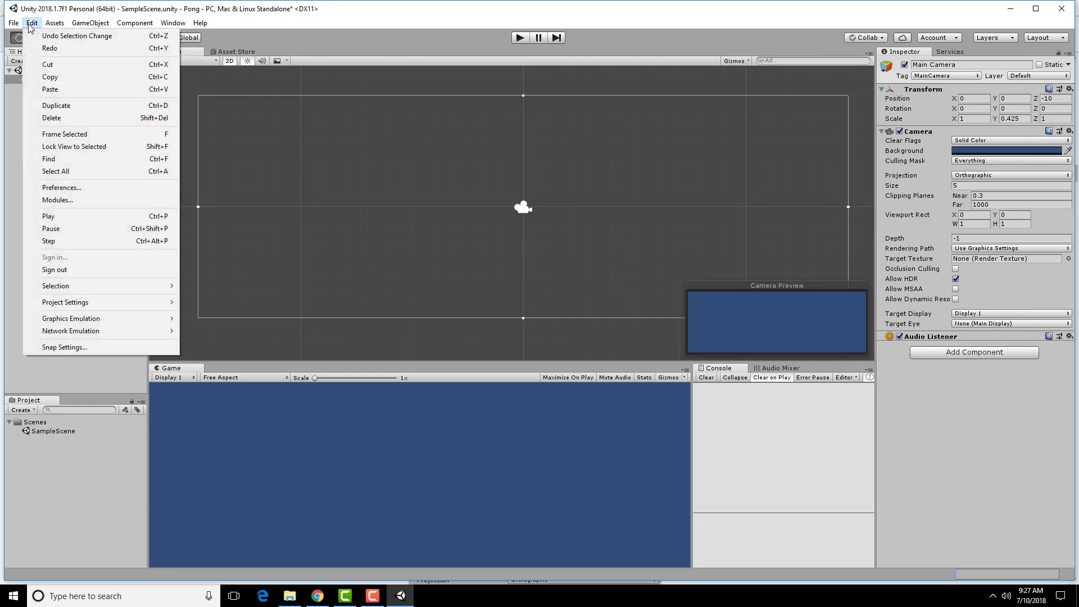
click(67, 193)
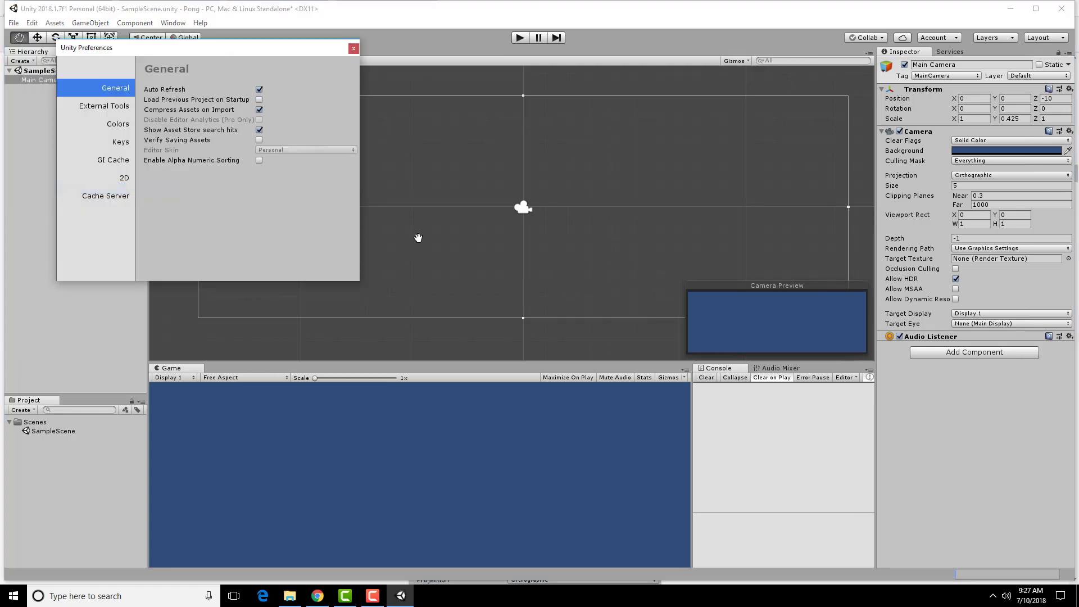
click(107, 127)
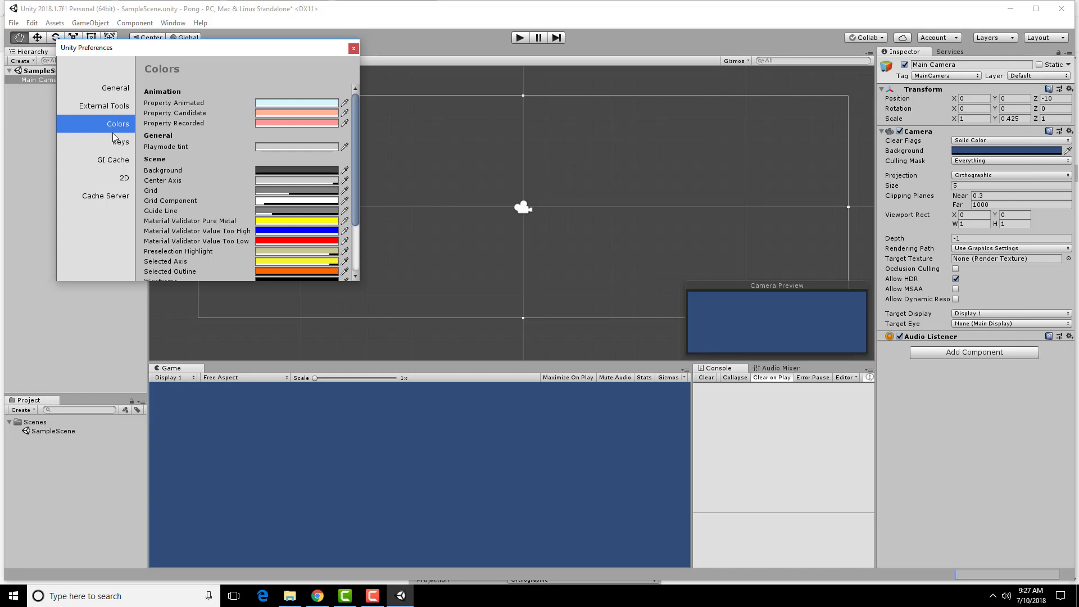
click(302, 147)
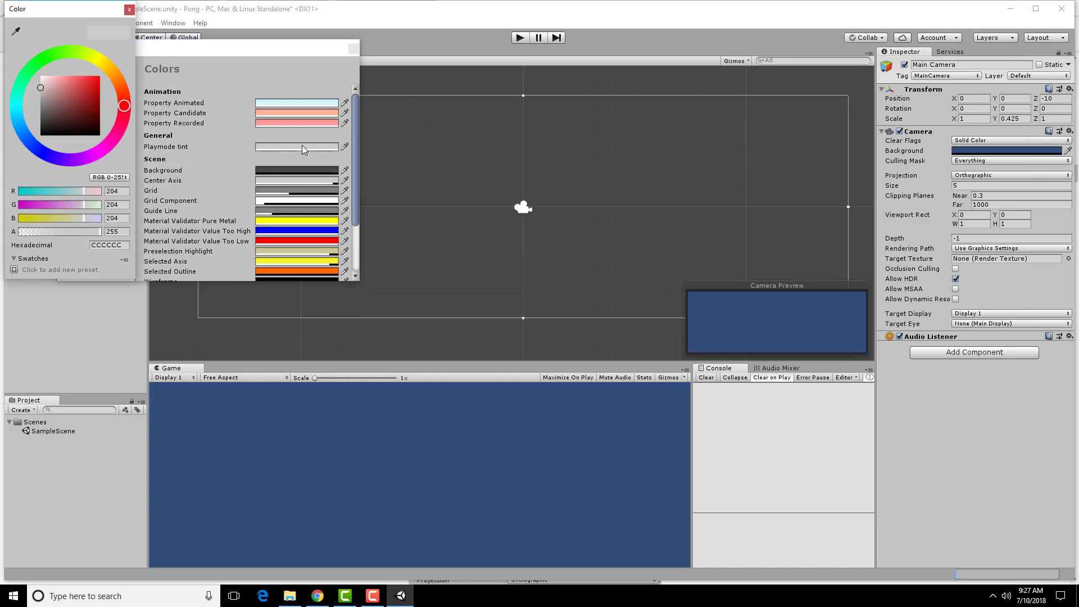
click(23, 83)
drag(85, 97, 100, 83)
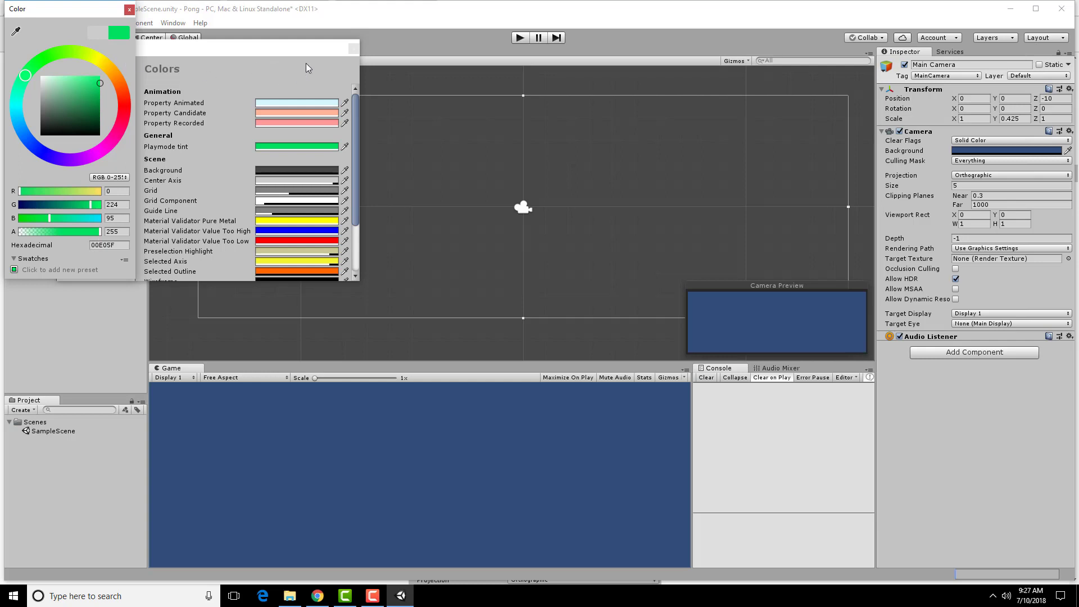
click(521, 41)
click(520, 39)
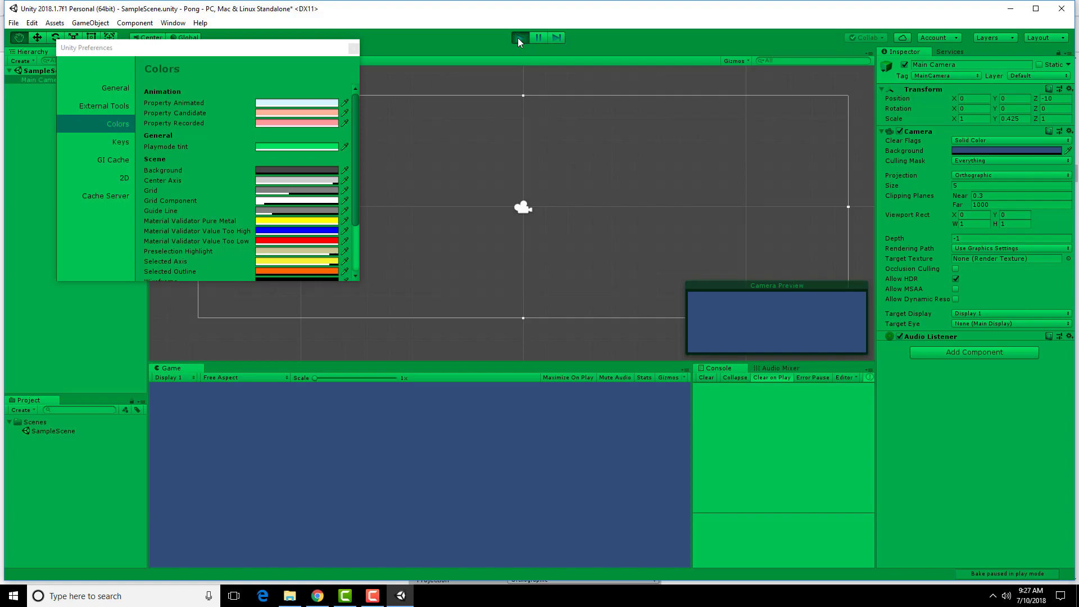
key(alt+Tab)
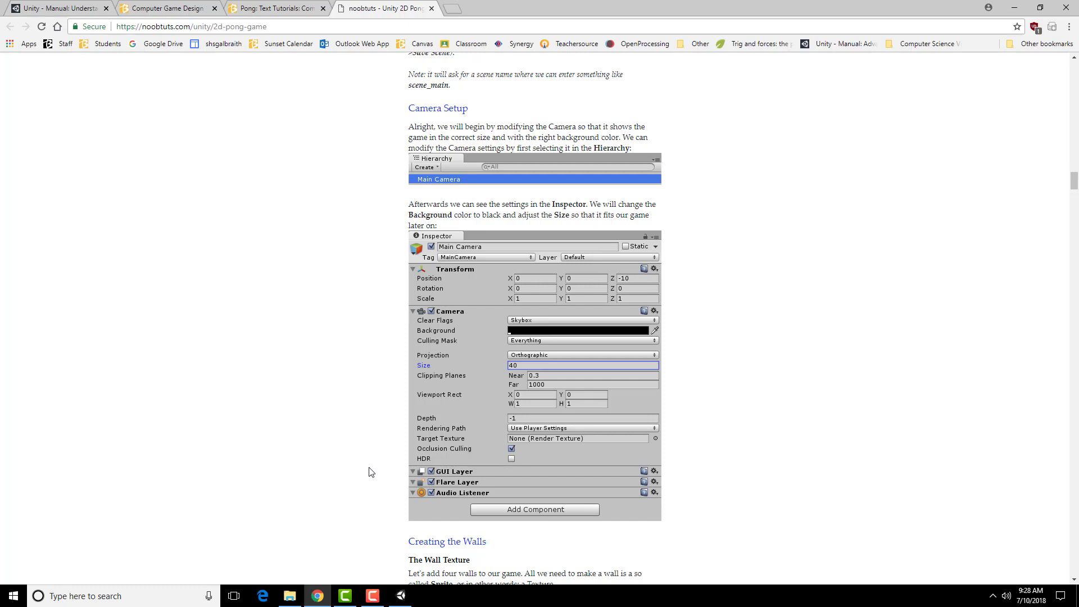
Step: Return to Unity to view the Main Camera's Solid Color background and Size 5
click(401, 595)
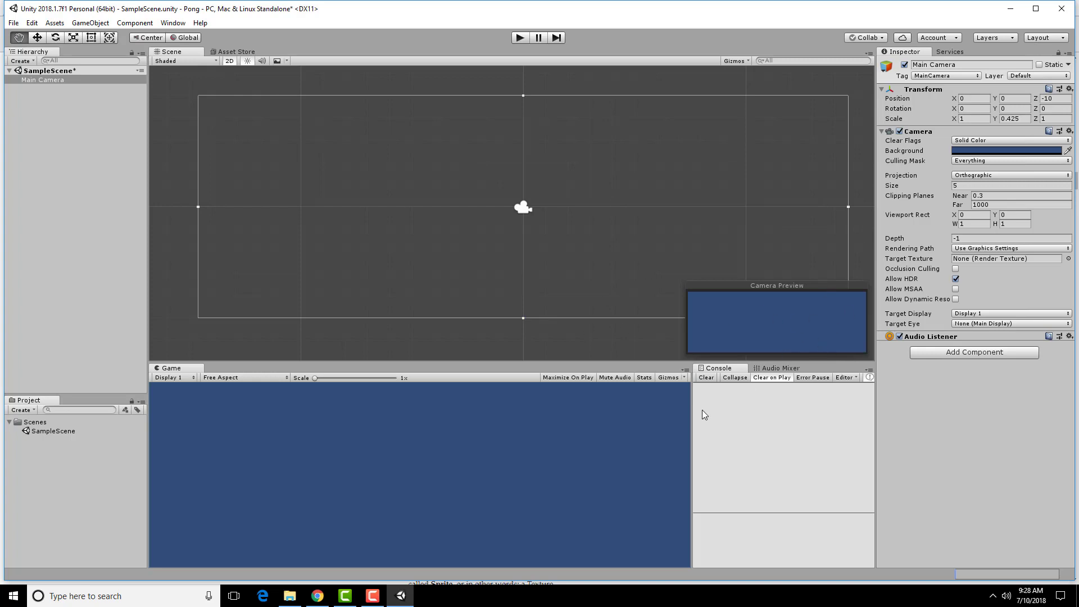
Step: Widen the Console beside a narrower Game view, run and stop Play mode, then return to the tutorial
drag(692, 423, 515, 431)
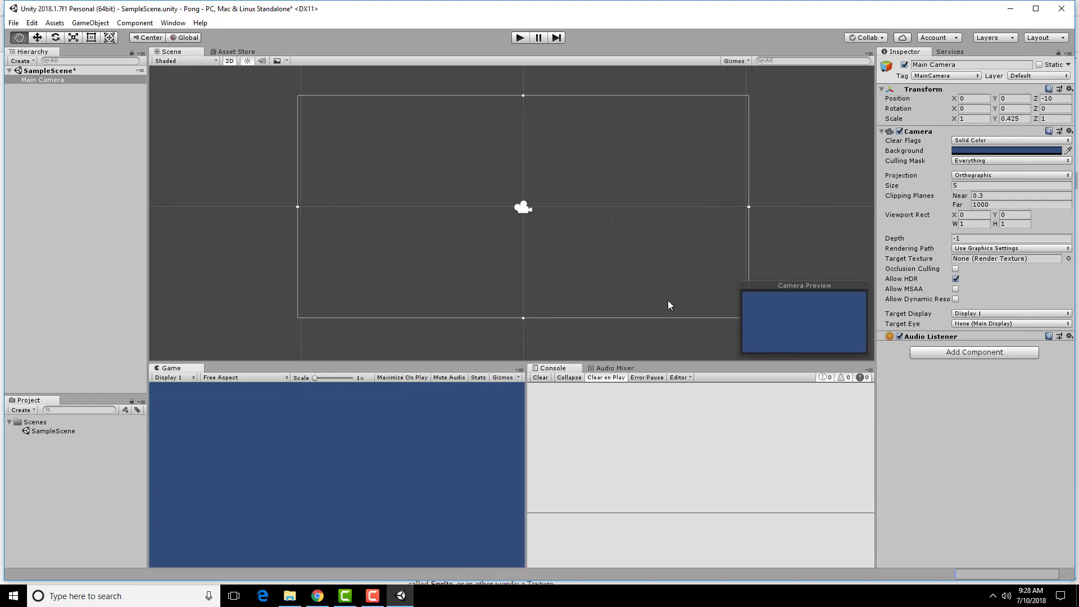
click(520, 38)
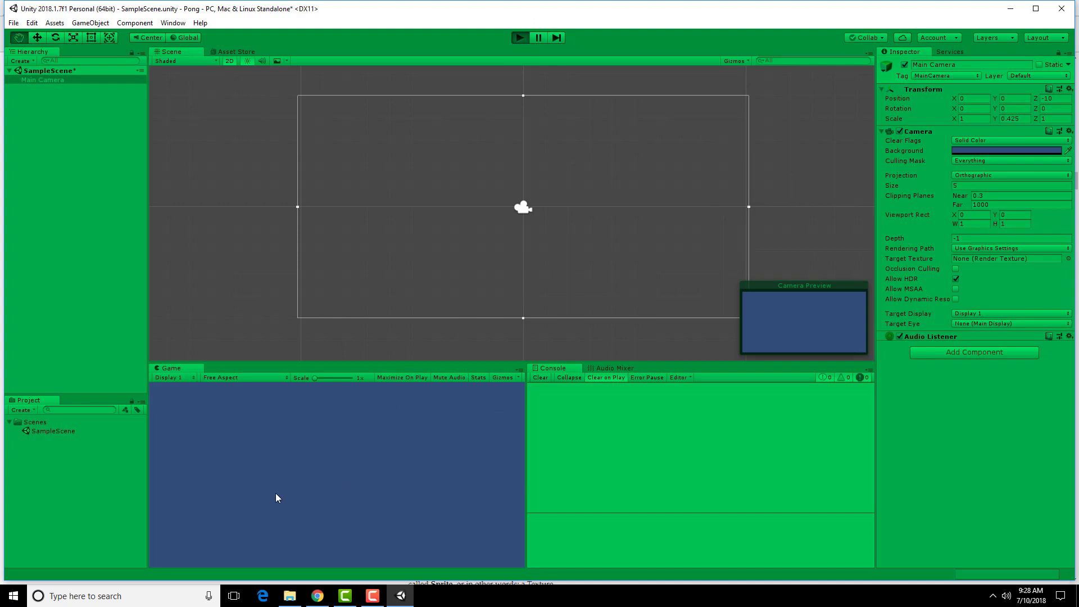
key(ctrl+p)
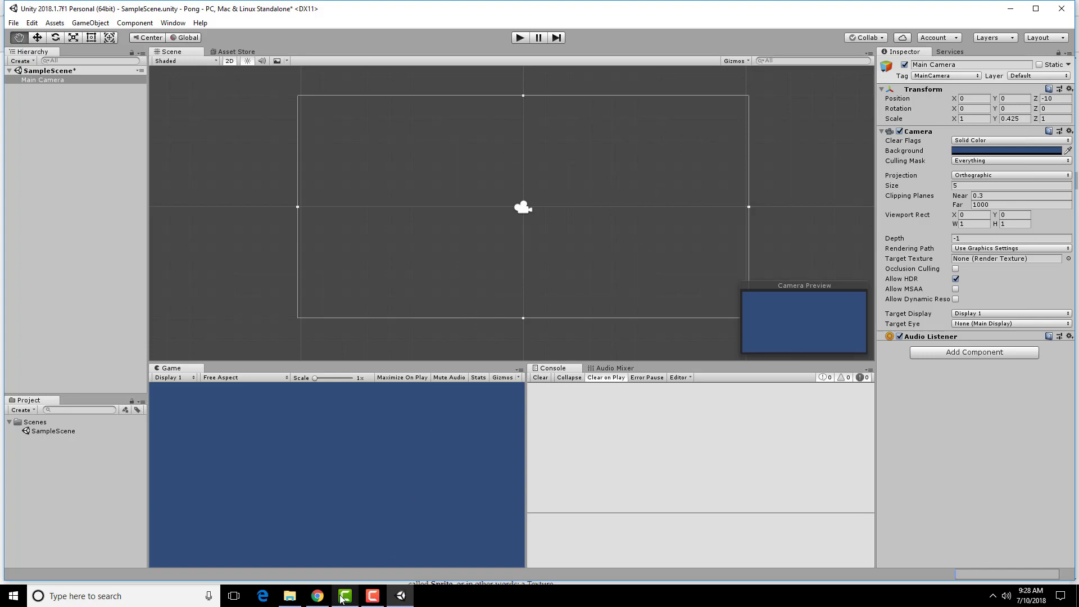
click(317, 596)
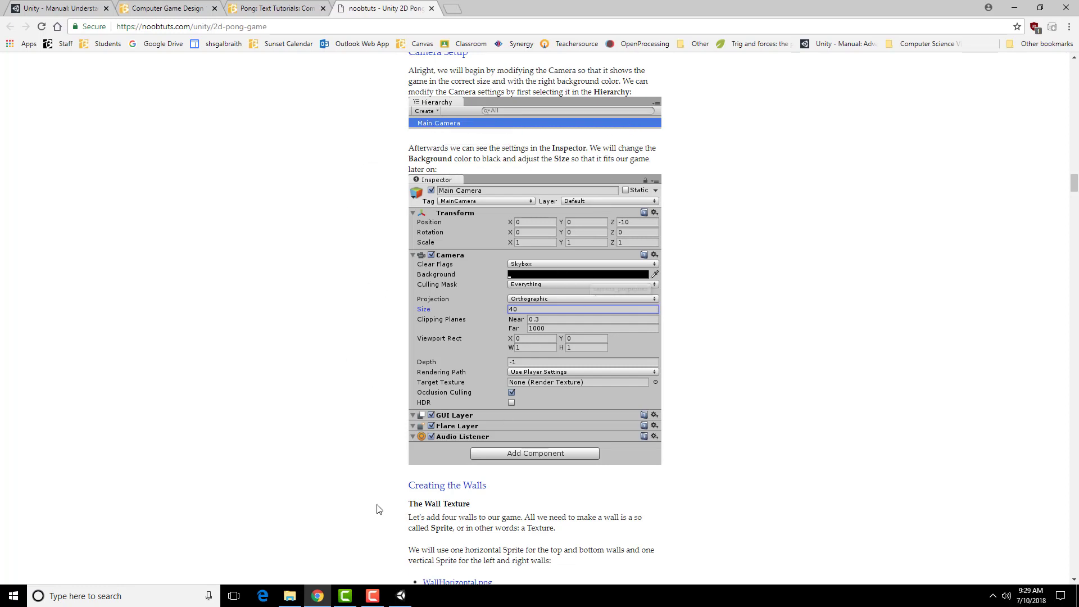
Step: Select the Main Camera in the Hierarchy to edit its settings
click(29, 80)
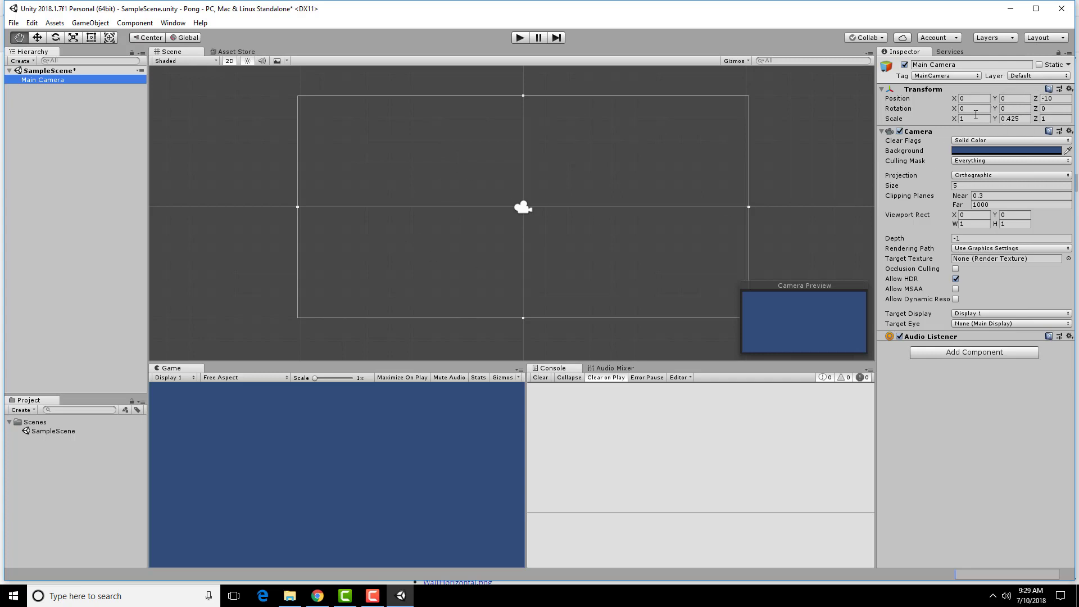
Step: Set the Main Camera's Clear Flags to Skybox and its Background colour to black with alpha 255
click(1034, 145)
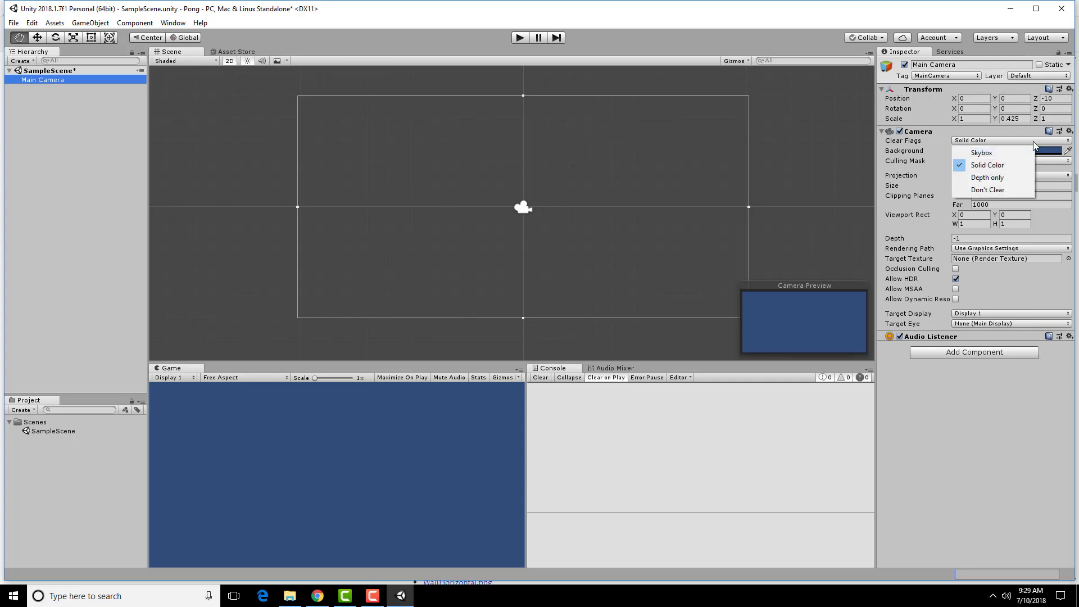
click(964, 151)
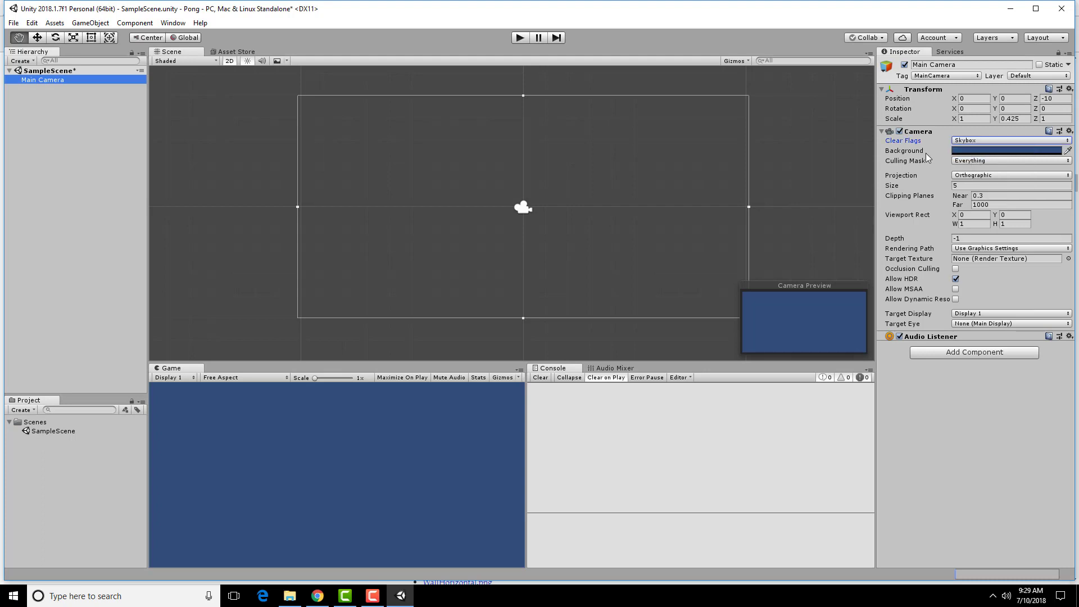
click(997, 151)
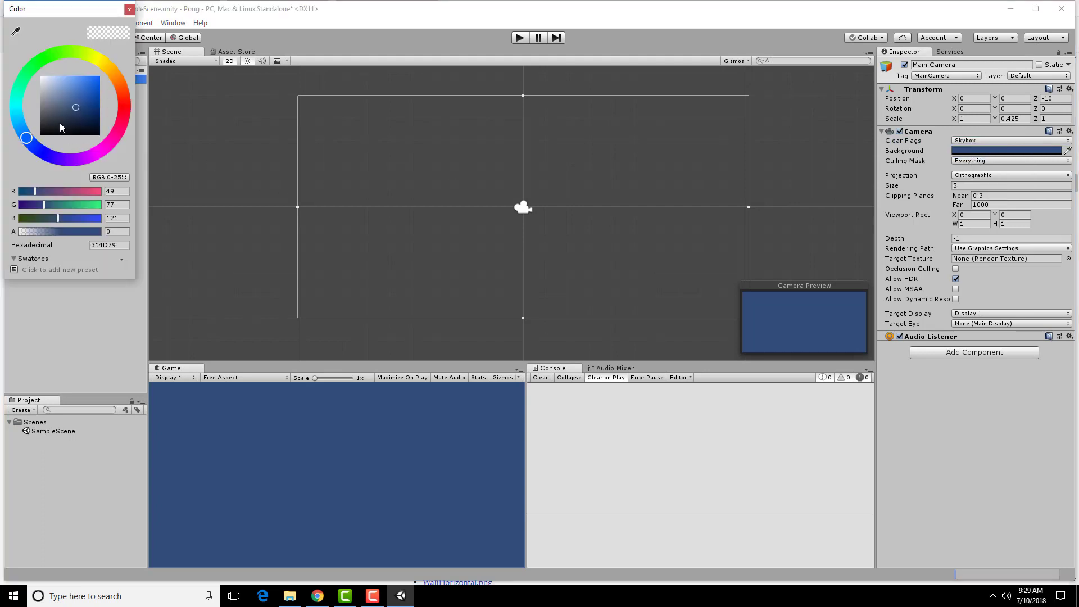
drag(62, 127, 15, 159)
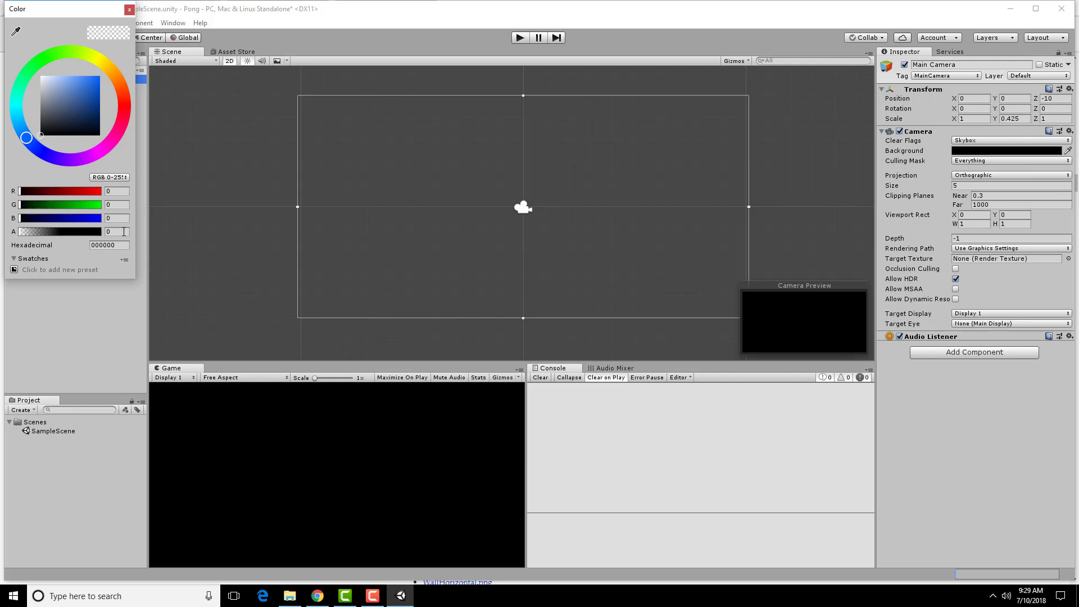
click(124, 231)
text(255)
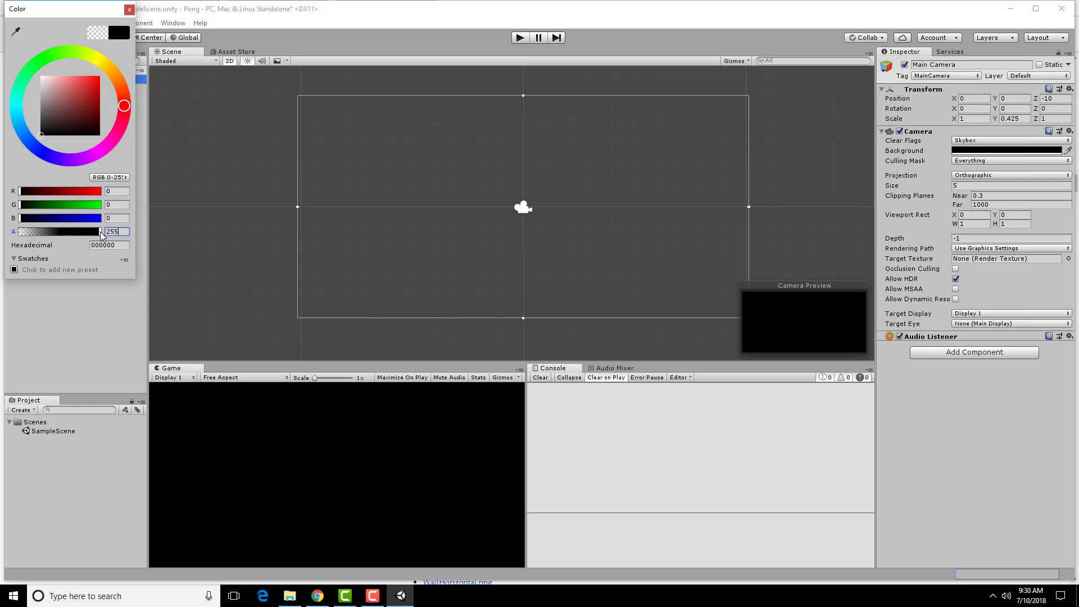
drag(101, 234, 66, 236)
Step: Change the Main Camera's orthographic Size from 5 to 40, as the tutorial specifies
key(Escape)
click(979, 187)
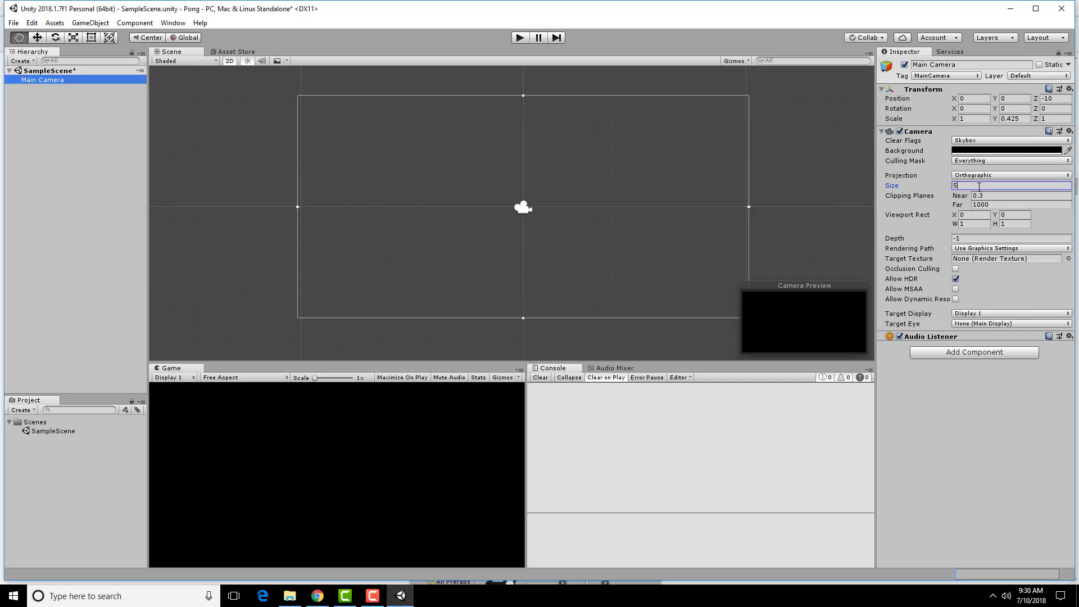
click(317, 596)
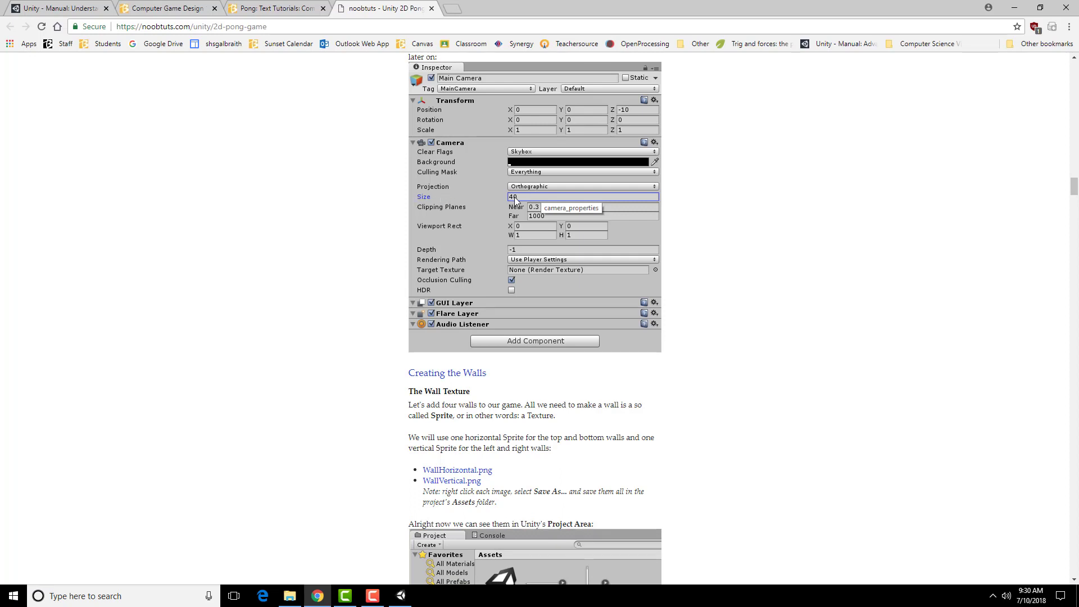
click(401, 595)
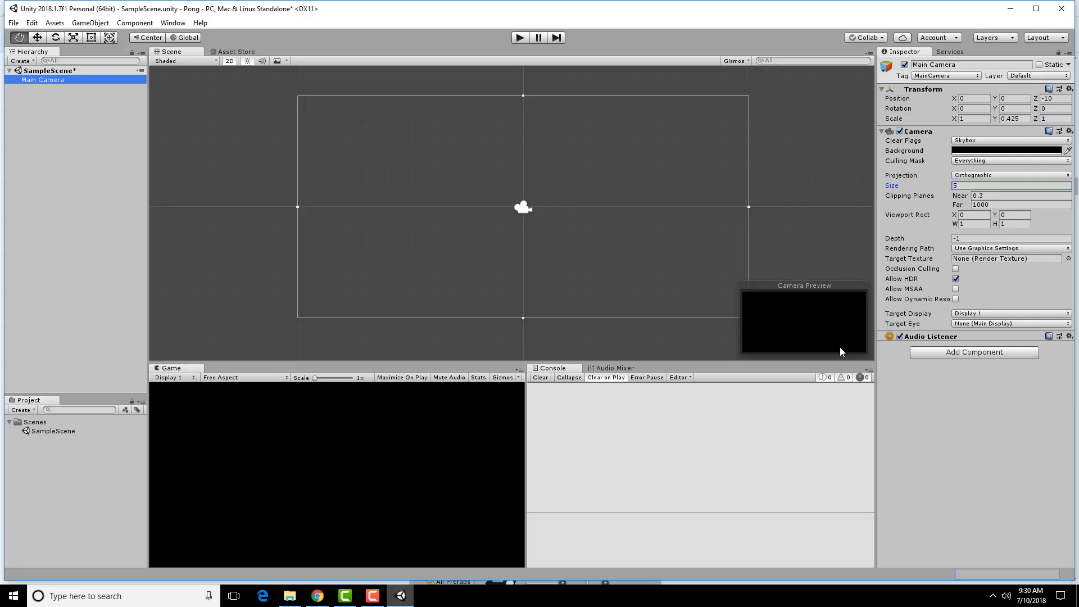
key(BackSpace)
text(40)
scroll(677, 284, down, 5)
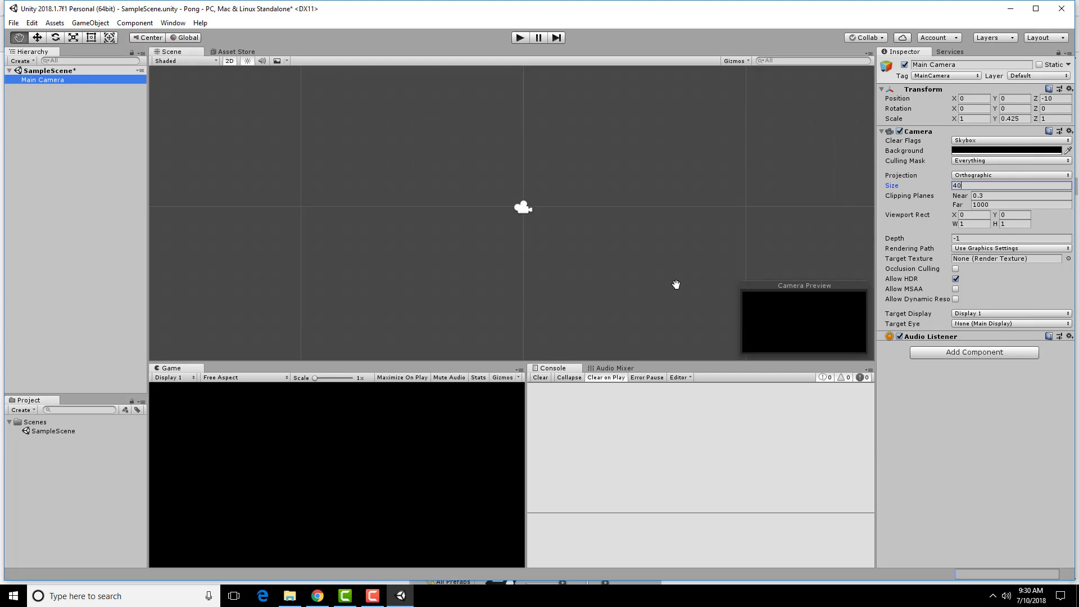
scroll(679, 289, up, 5)
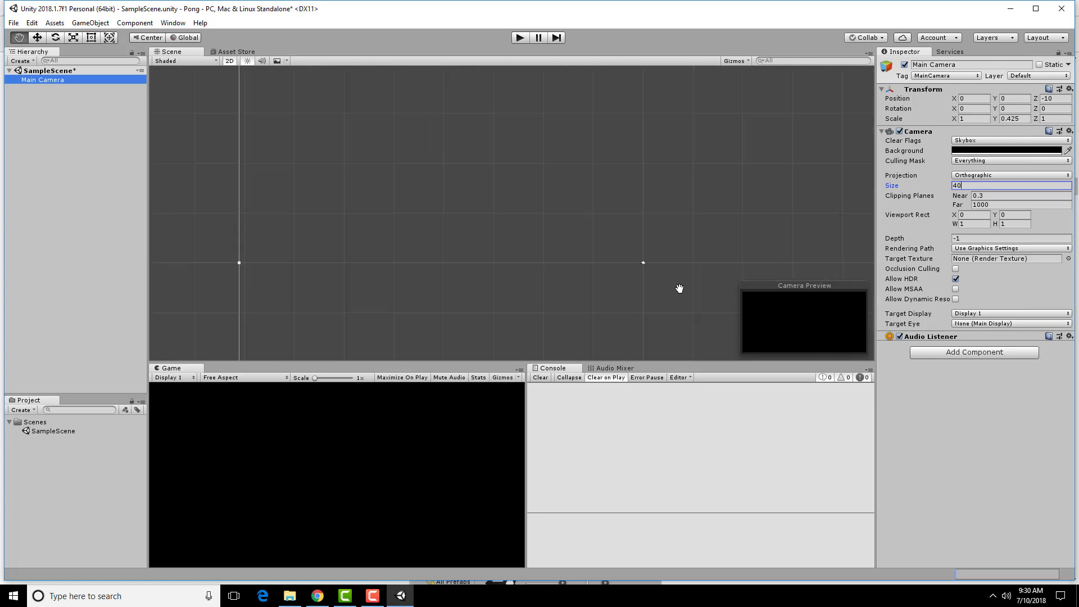
drag(679, 292, 605, 238)
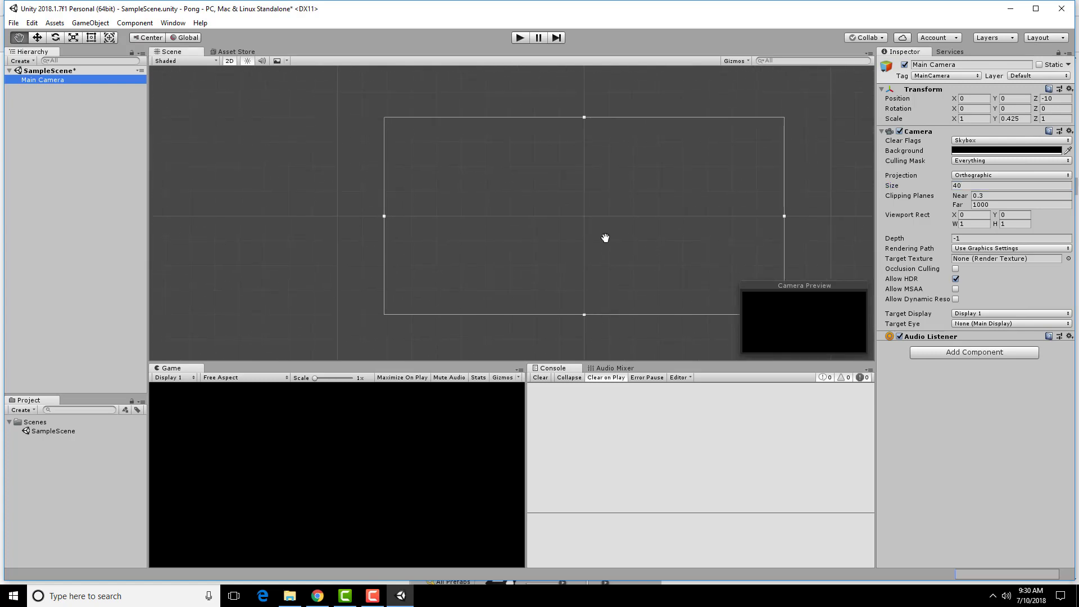
scroll(639, 262, up, 2)
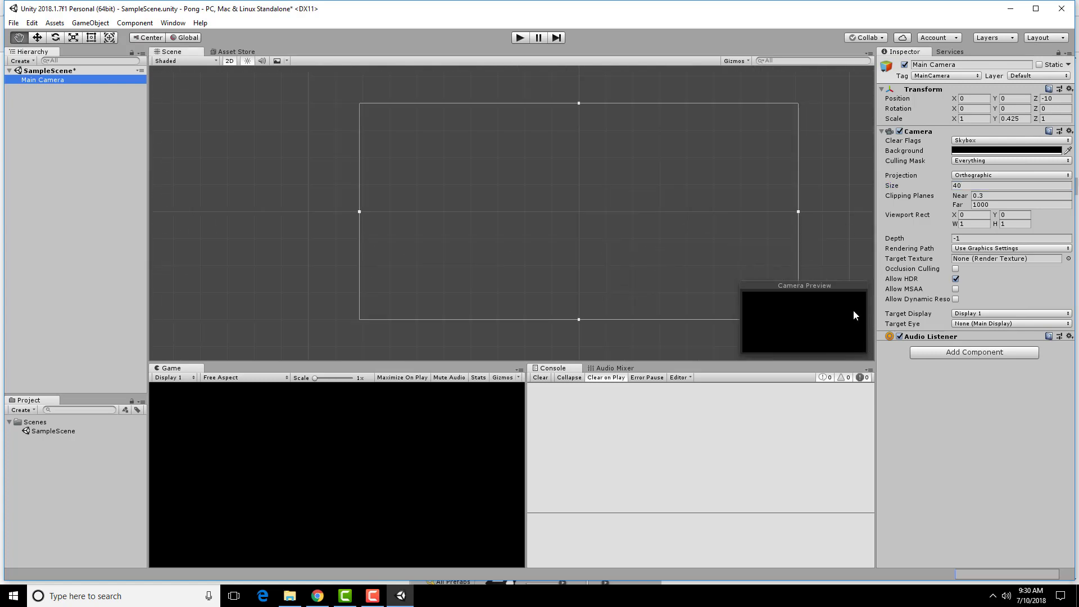
Step: Return to the tutorial in Chrome and scroll down to the Creating the Walls section
click(318, 596)
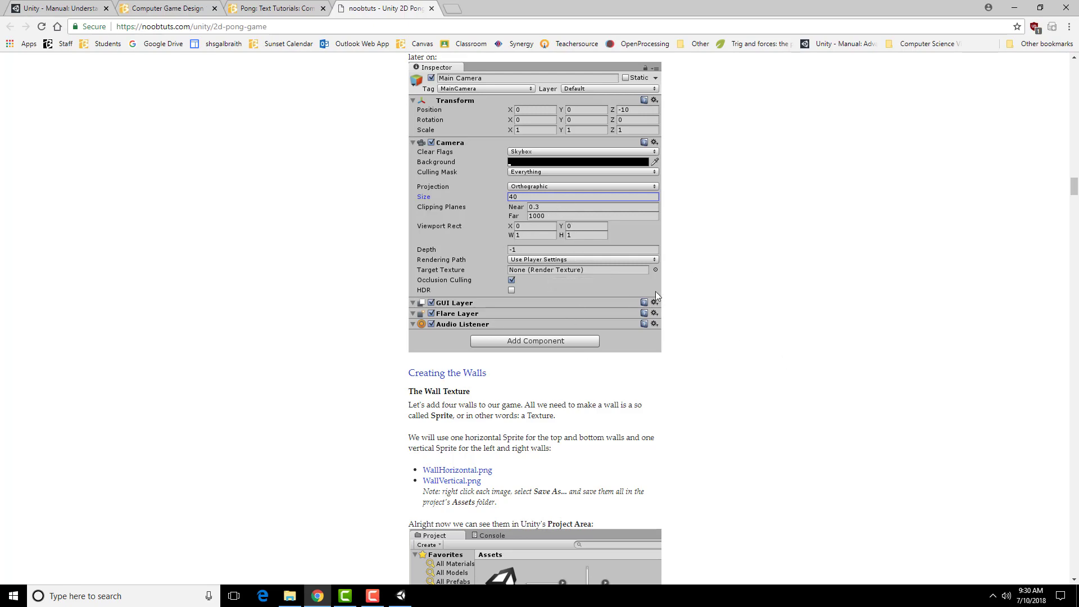
scroll(736, 386, down, 5)
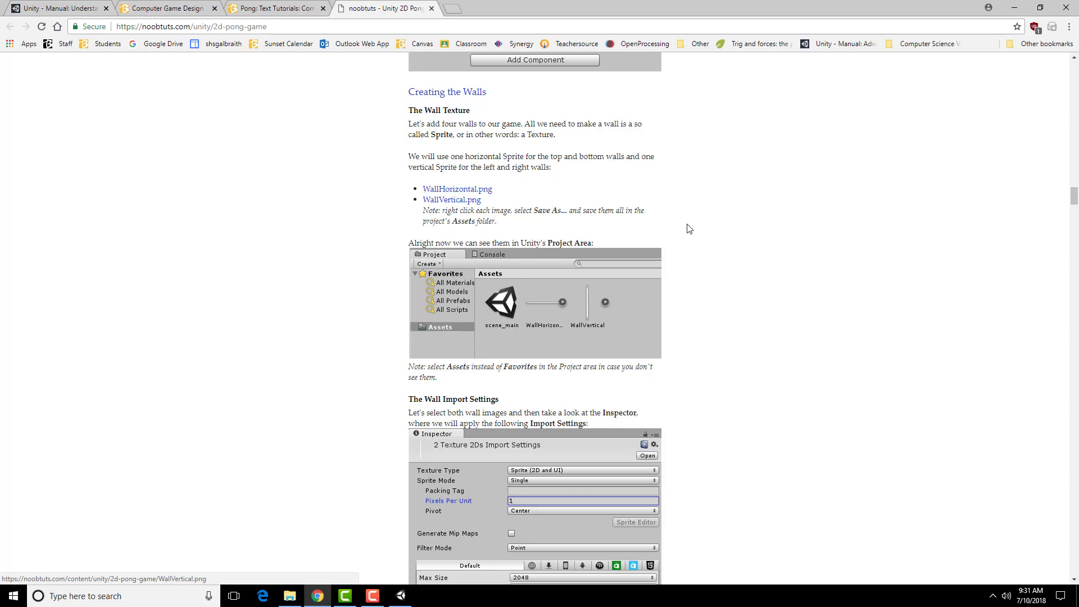
Step: Start saving WallHorizontal.png and browse to Documents > Unity Projects > Pong > Assets
right_click(471, 194)
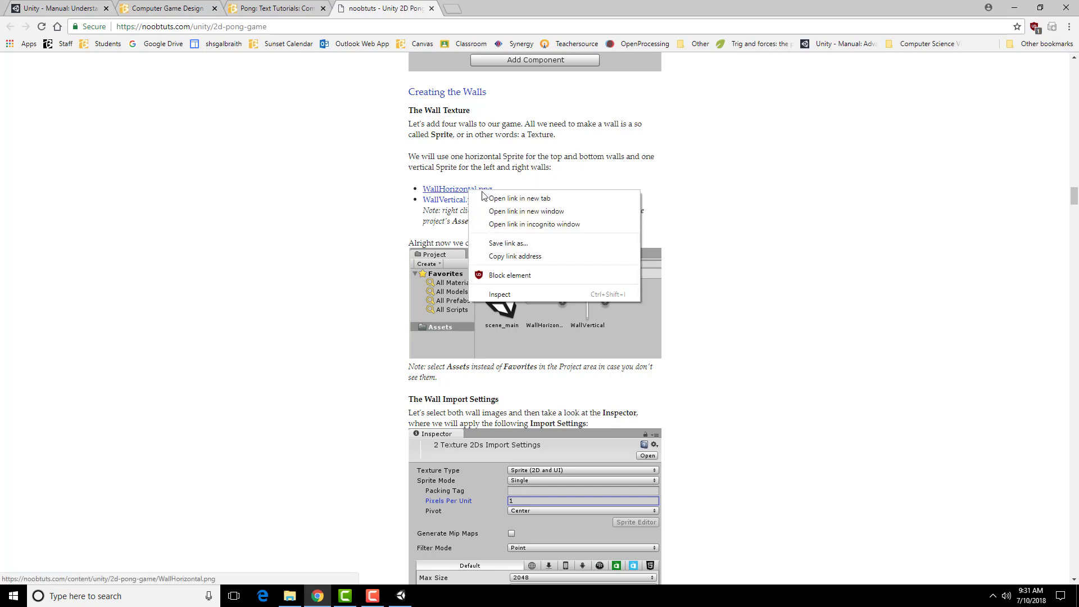
click(532, 243)
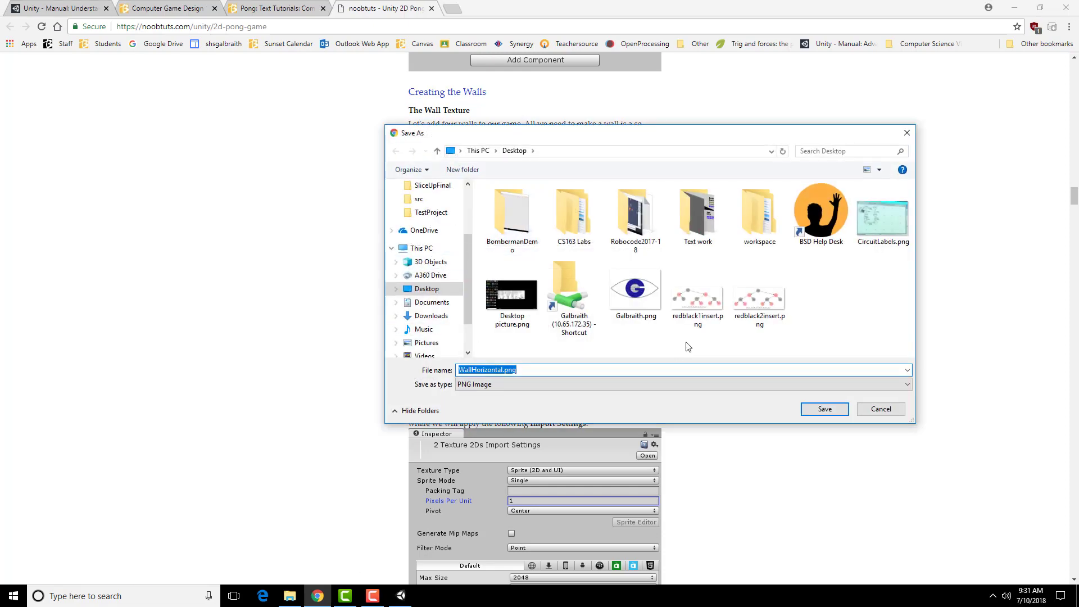
click(441, 304)
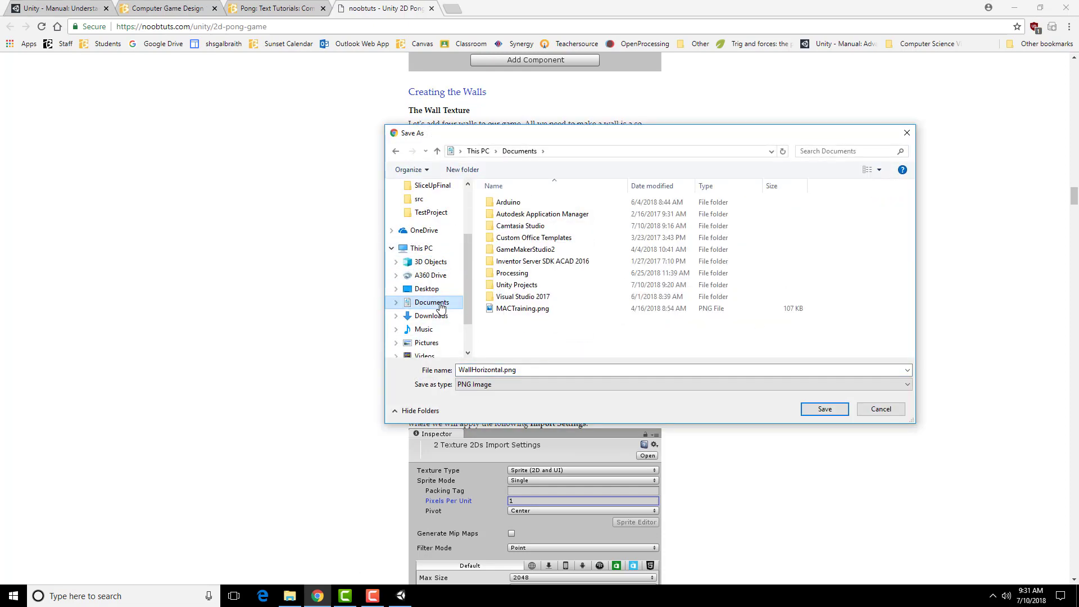
double_click(525, 286)
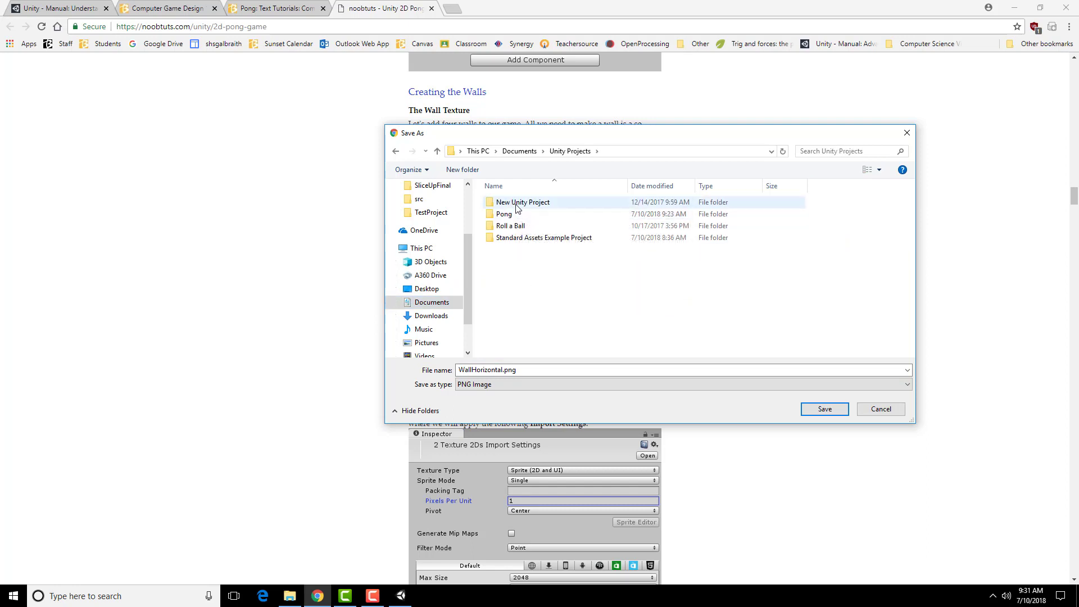
double_click(509, 214)
double_click(505, 203)
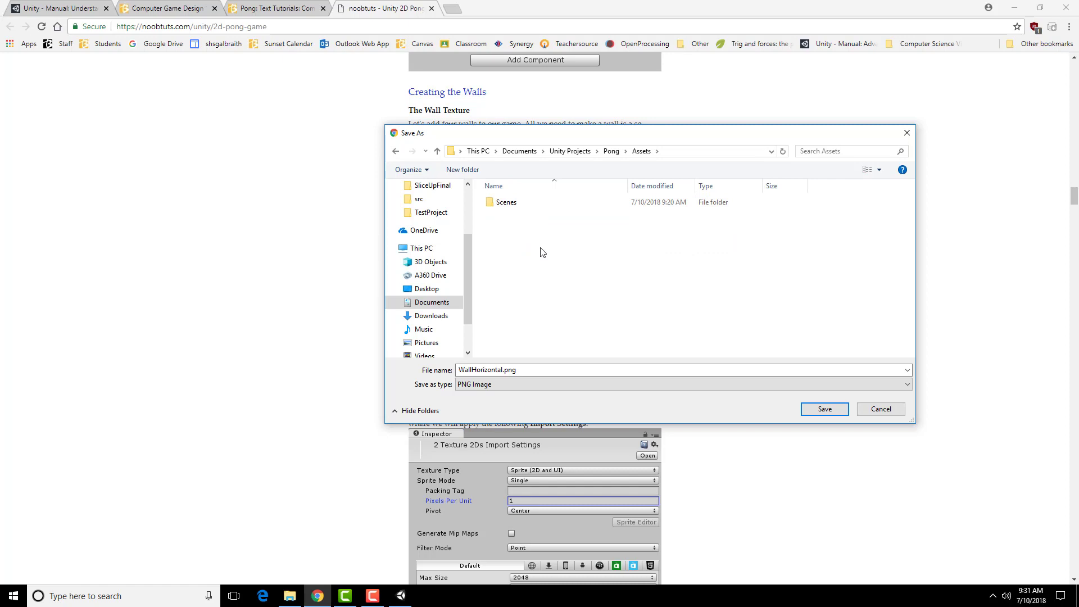
Step: Create a Sprites folder inside Assets and save WallHorizontal.png into it
right_click(571, 261)
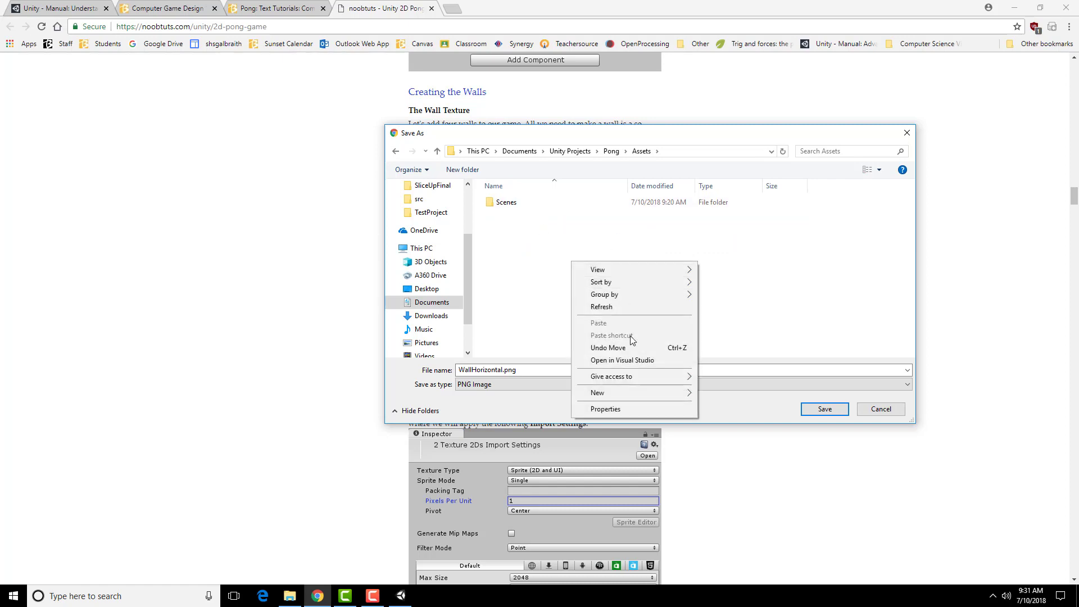
mouse_move(634, 392)
click(724, 389)
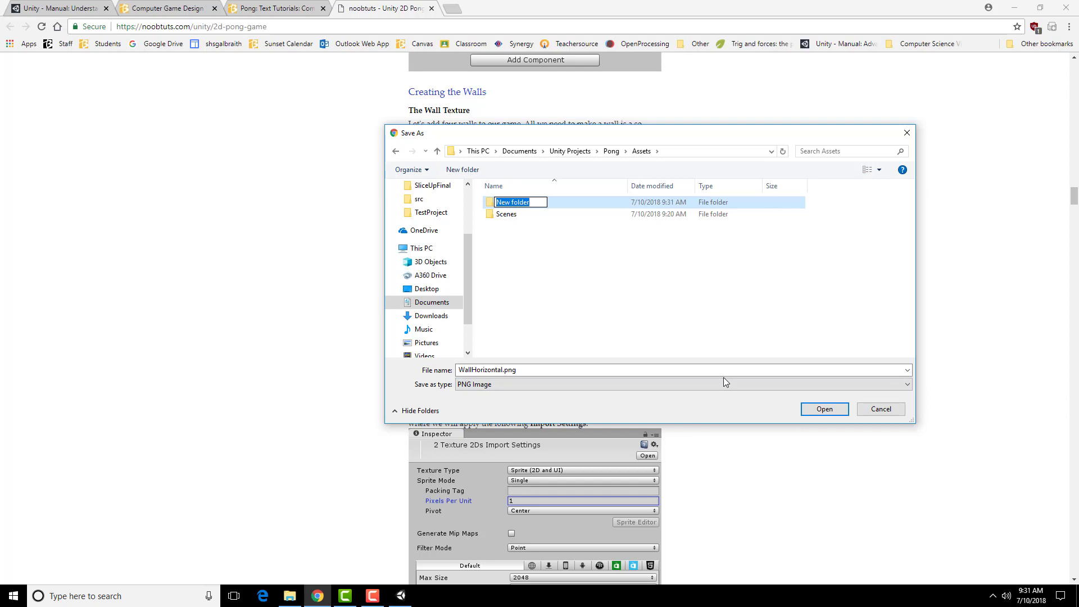
text(Sprites)
key(Return)
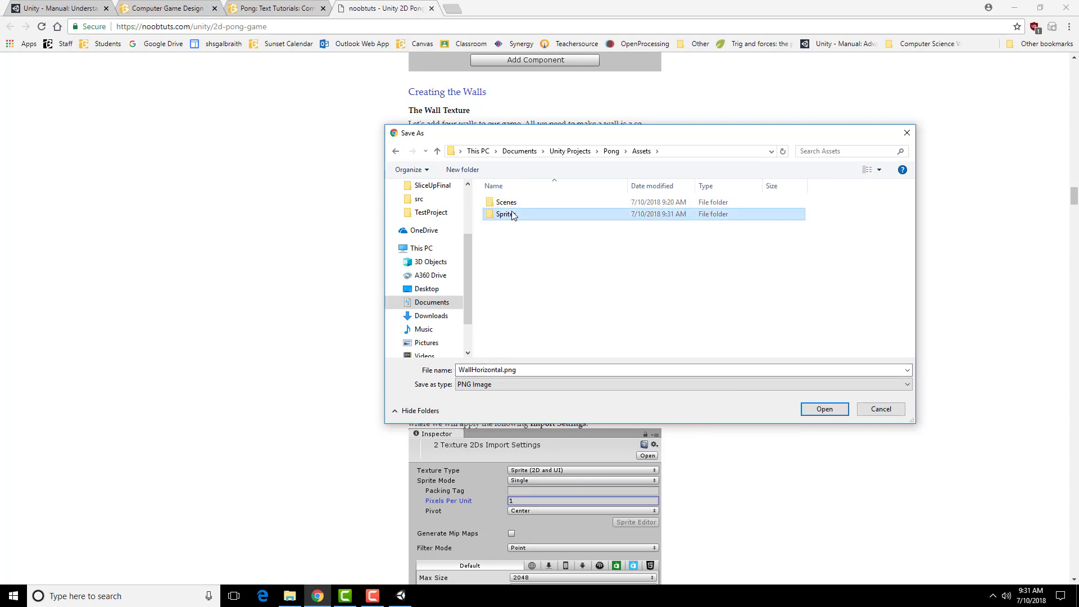
double_click(510, 214)
click(823, 408)
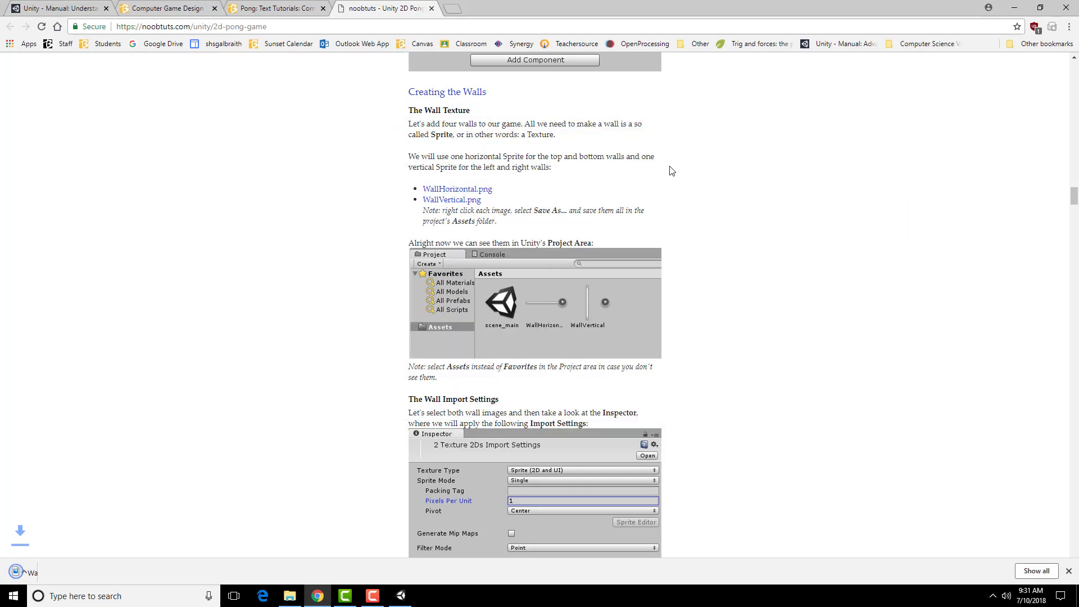
Step: Save WallVertical.png into the same Sprites folder
right_click(458, 201)
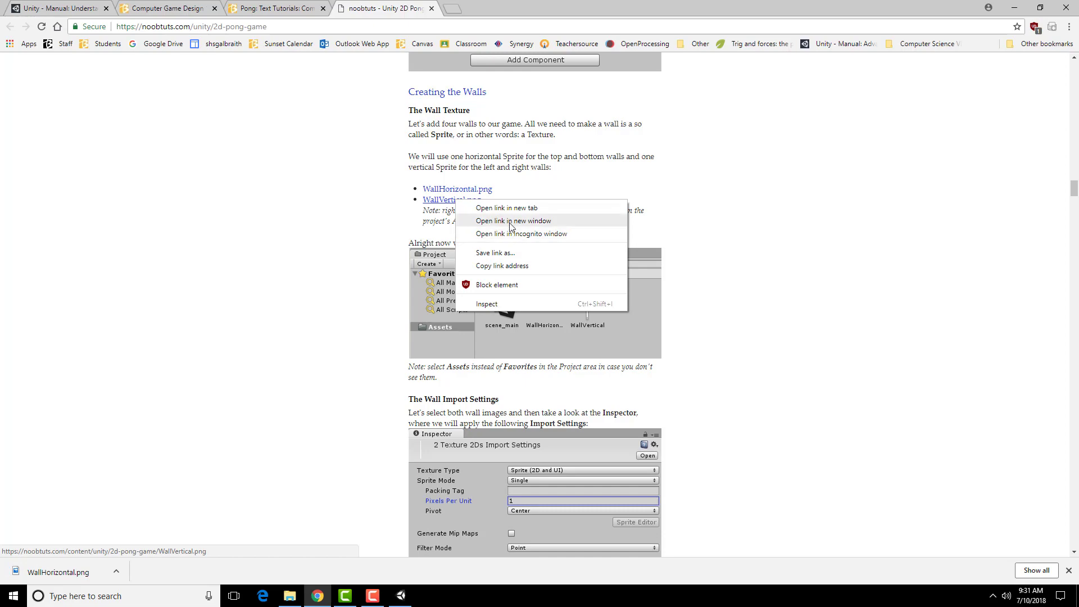
click(506, 252)
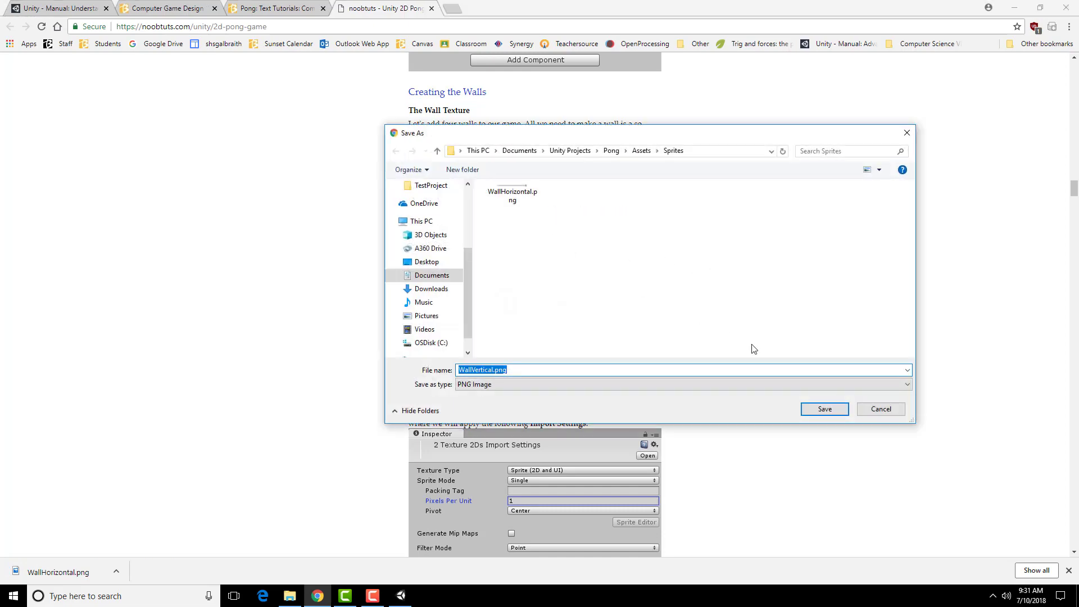
click(823, 409)
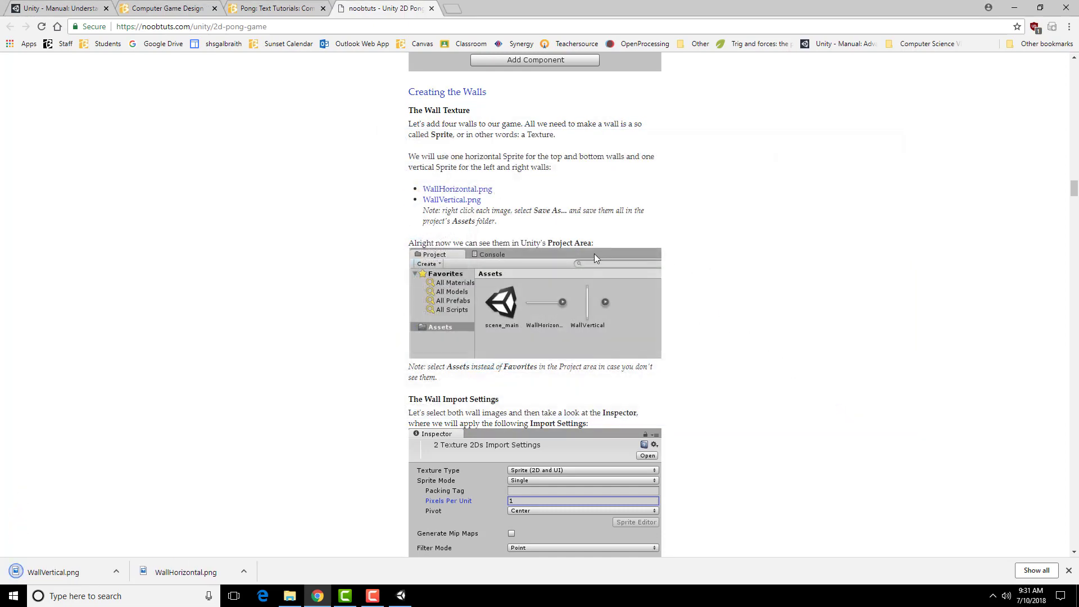
scroll(731, 321, down, 1)
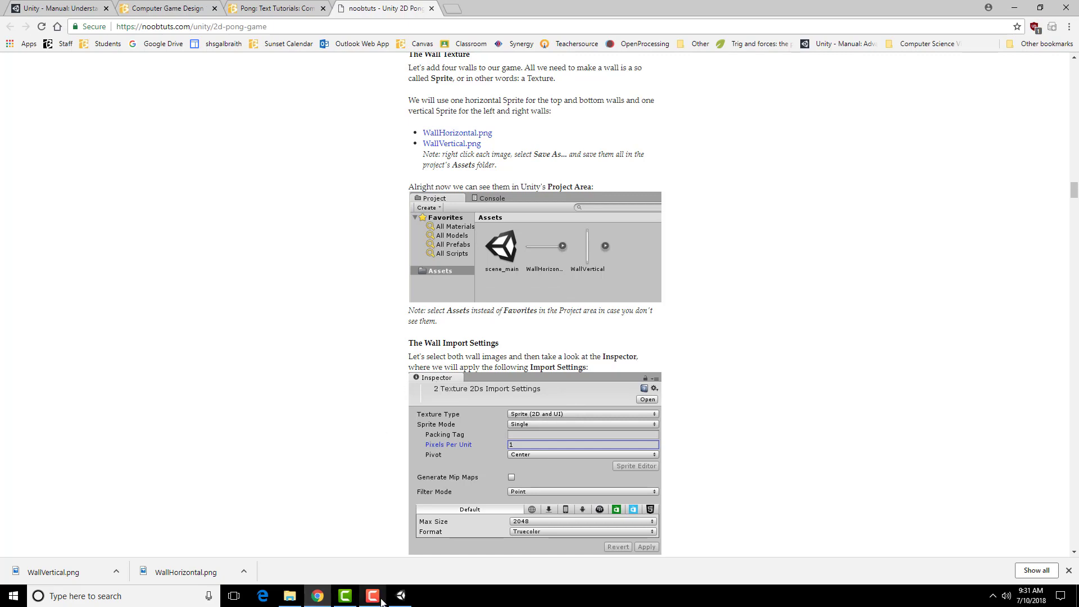
Step: Back in Unity, expand the Project panel's Sprites folder to list WallHorizontal and WallVertical
click(400, 595)
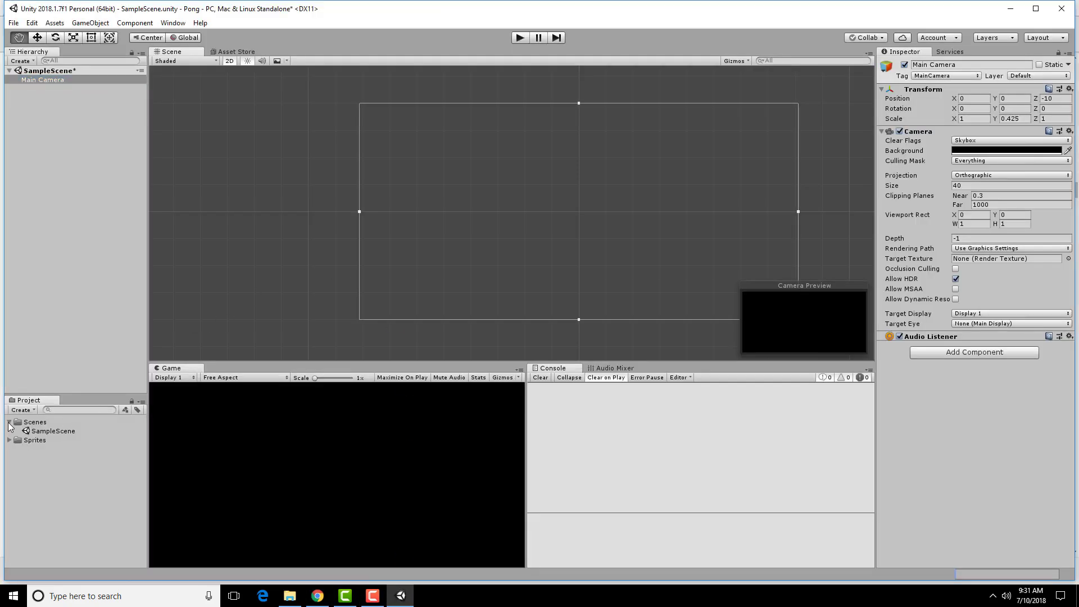
click(35, 430)
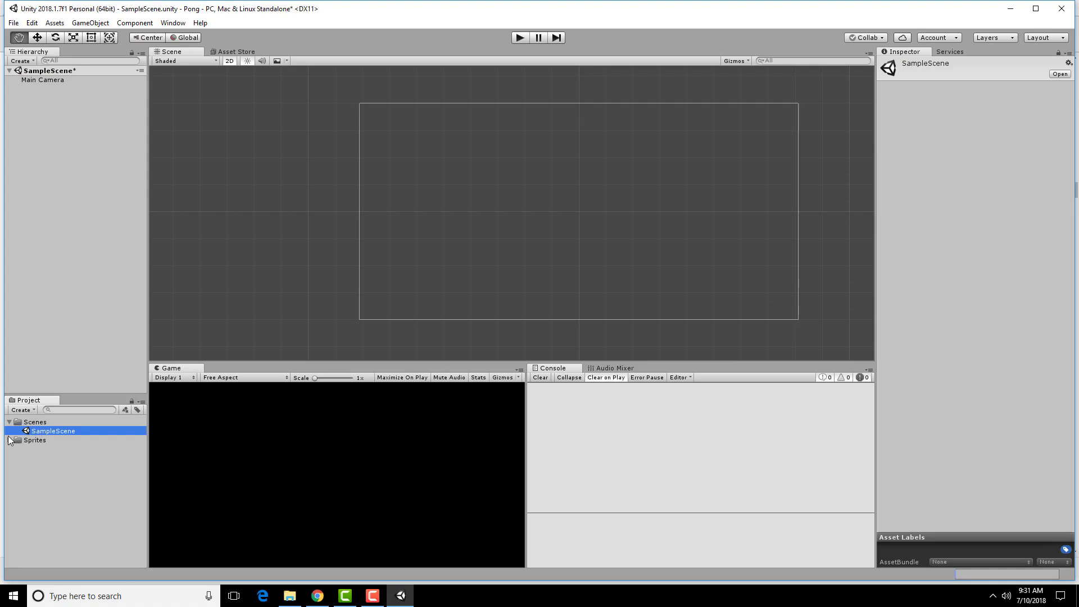
click(10, 440)
drag(48, 457, 32, 444)
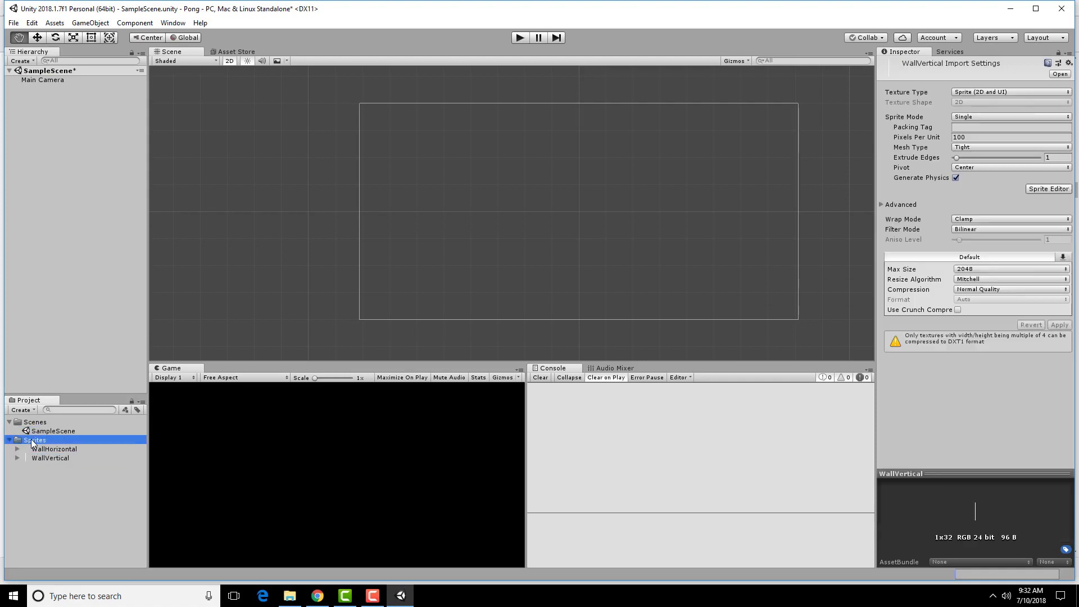
click(318, 596)
scroll(663, 375, down, 1)
scroll(663, 374, down, 3)
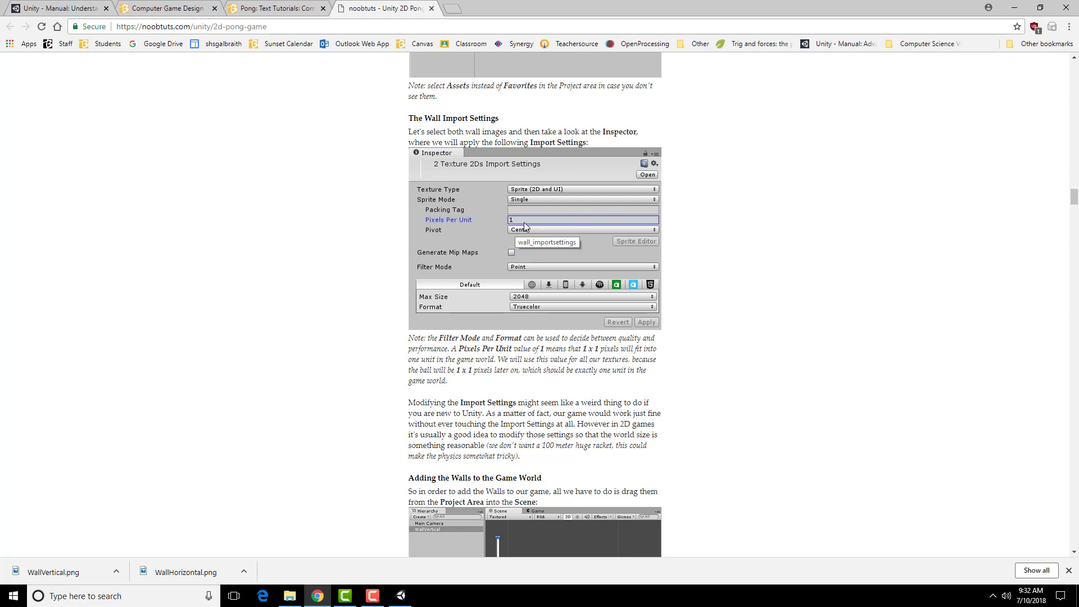
scroll(599, 384, down, 2)
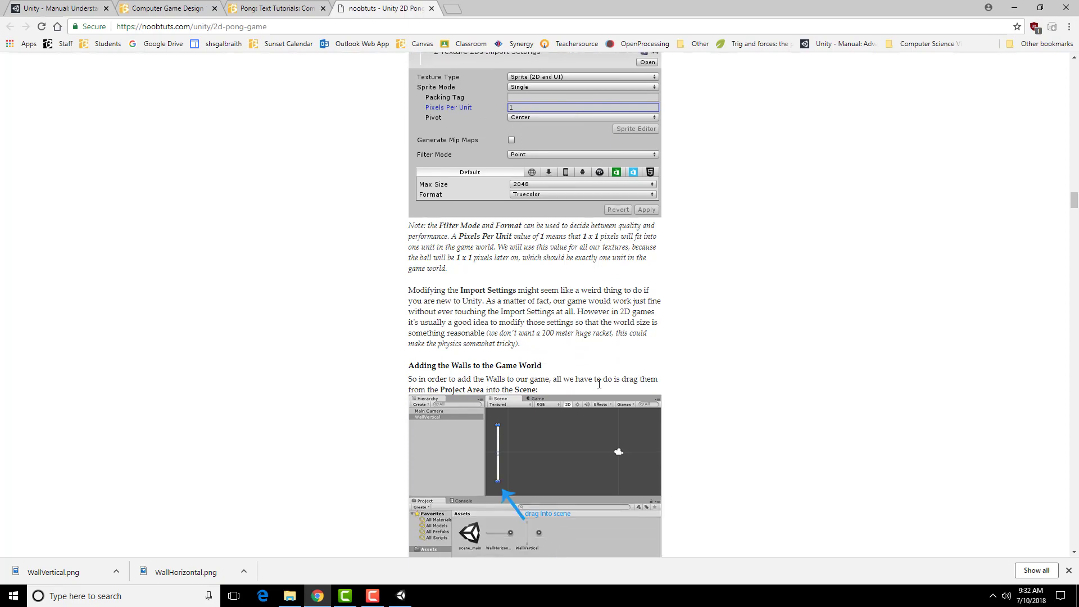
scroll(599, 384, up, 2)
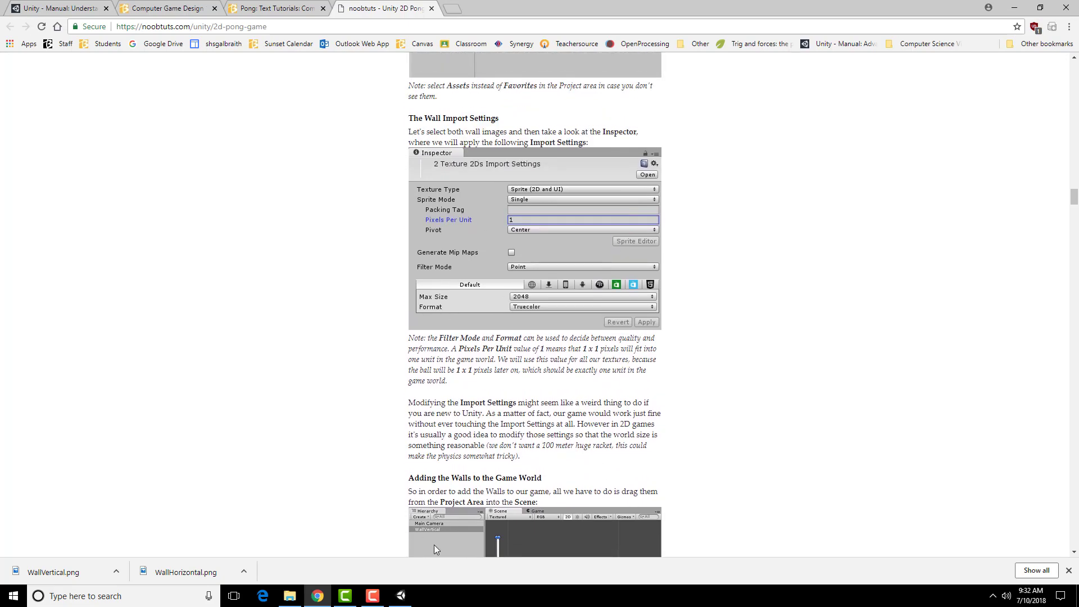
click(404, 597)
click(62, 450)
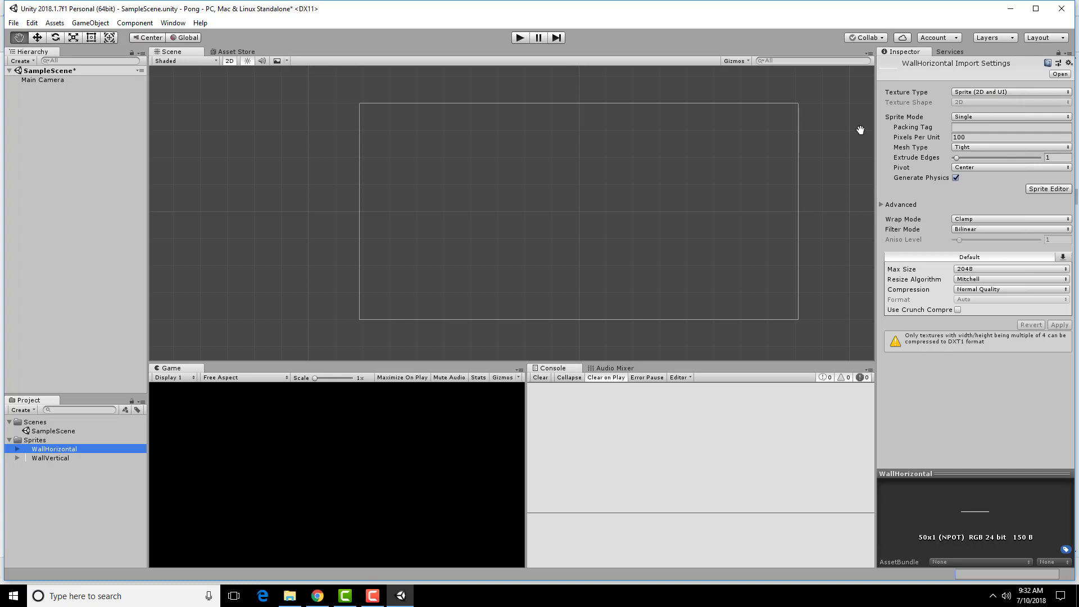
Step: Give WallHorizontal 1 Pixels Per Unit and Point (no filter) filtering, keeping Clamp wrap, and apply
click(980, 139)
text(1)
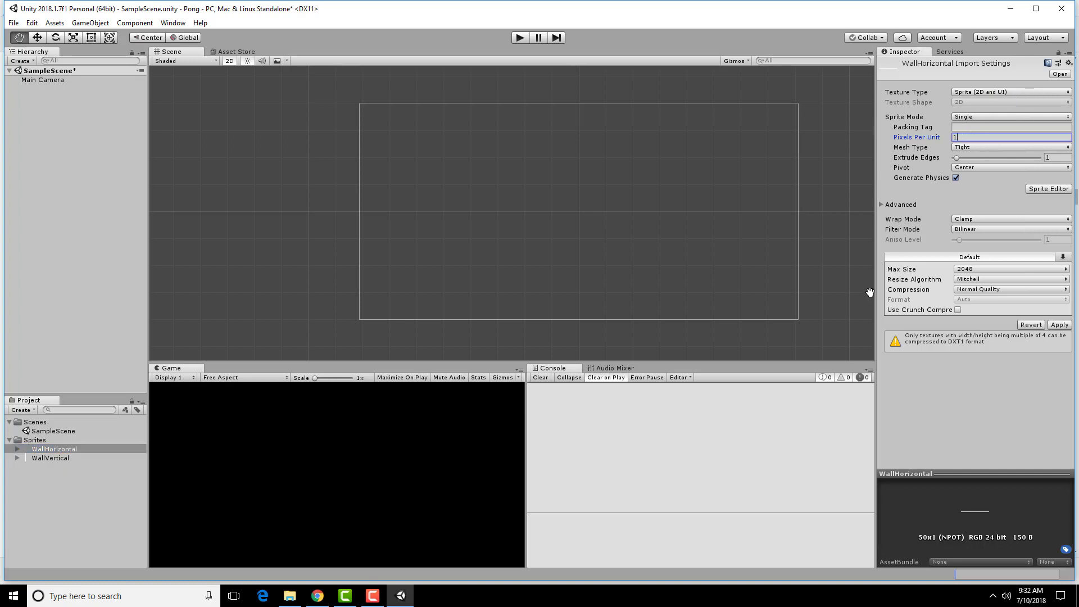
click(317, 596)
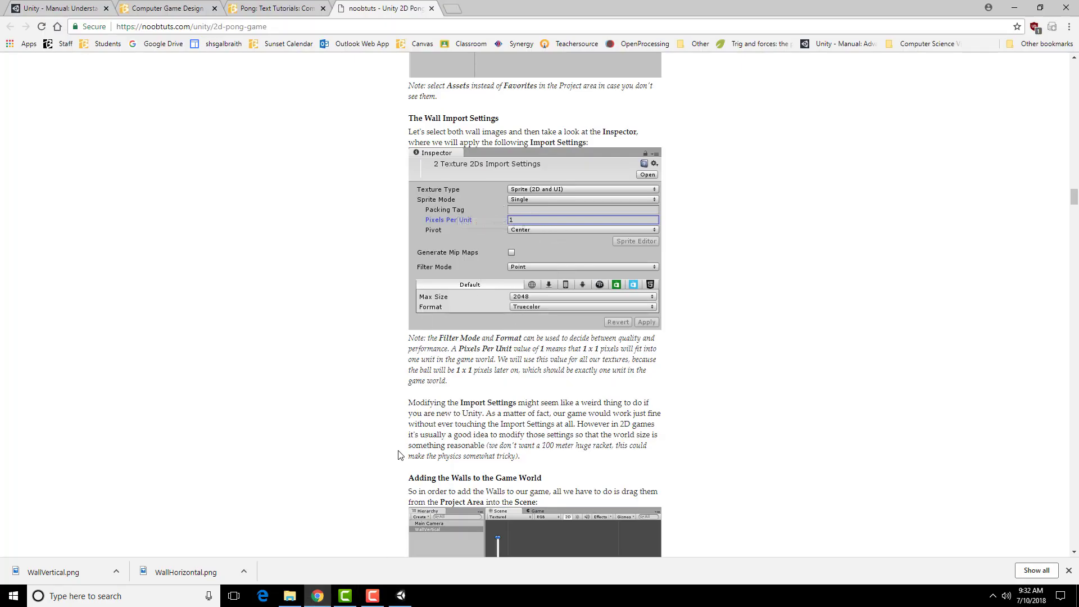
click(400, 596)
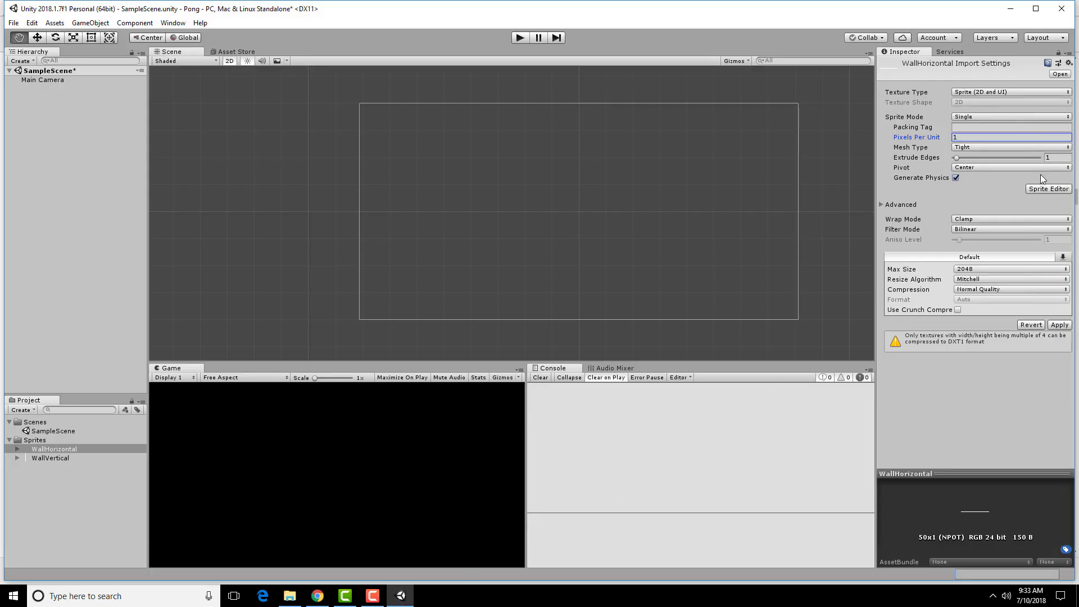
click(1011, 215)
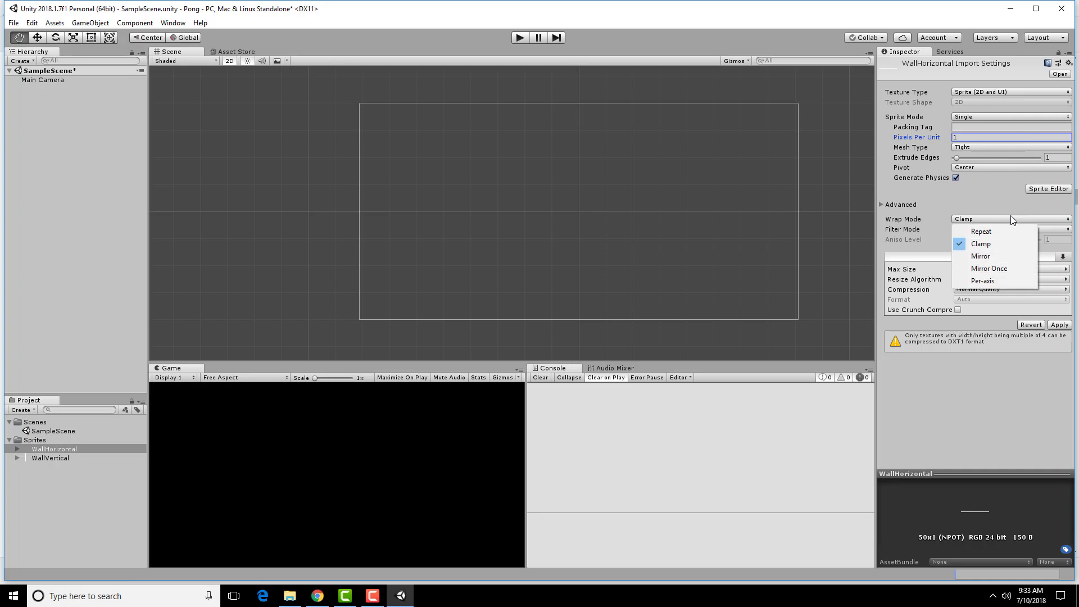
click(972, 203)
click(973, 206)
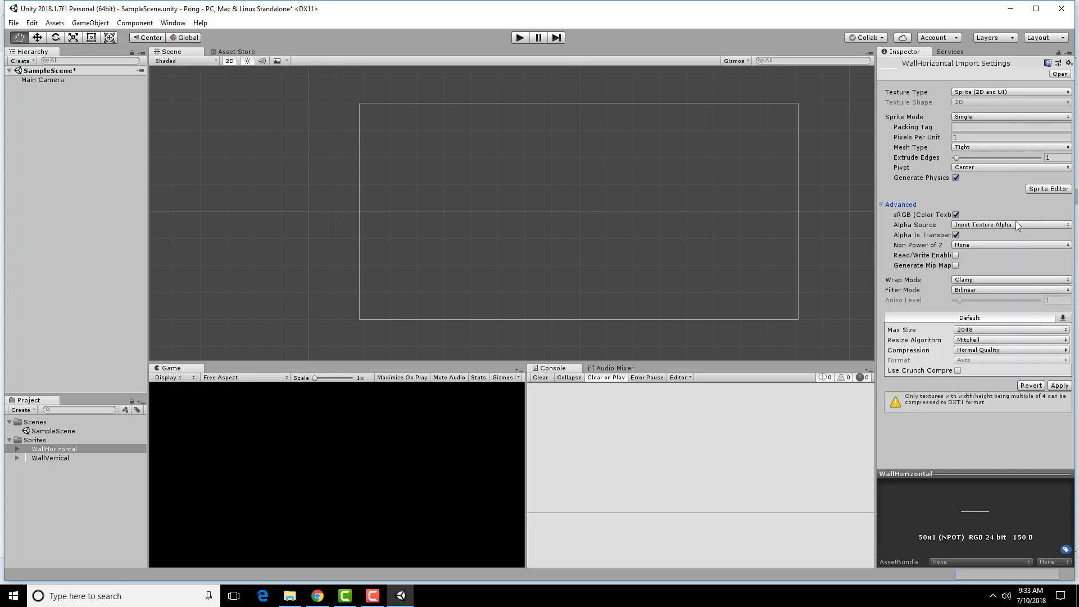
click(898, 205)
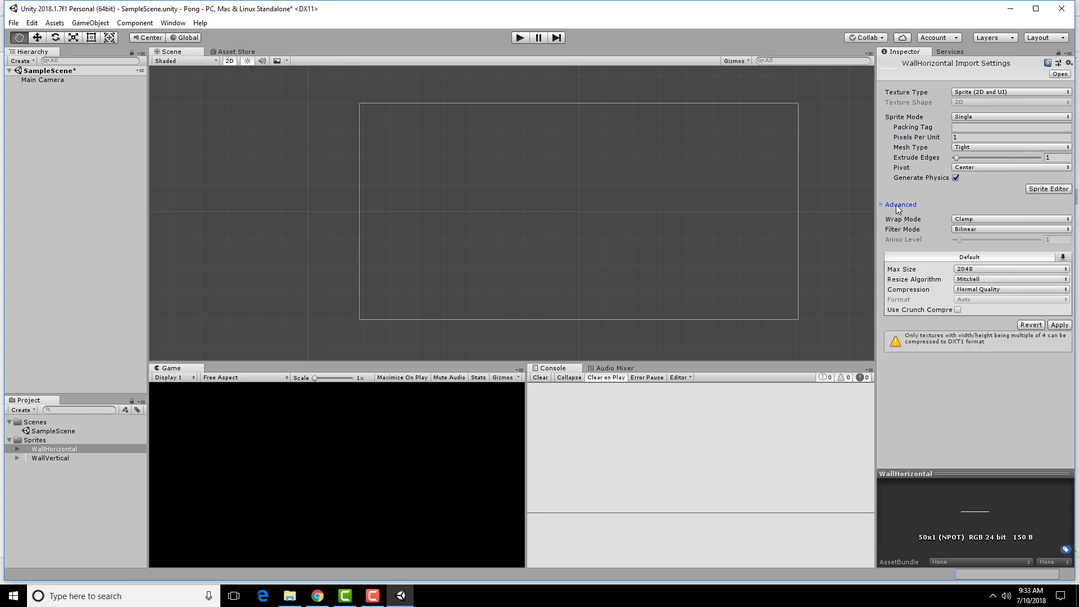
click(983, 227)
click(988, 244)
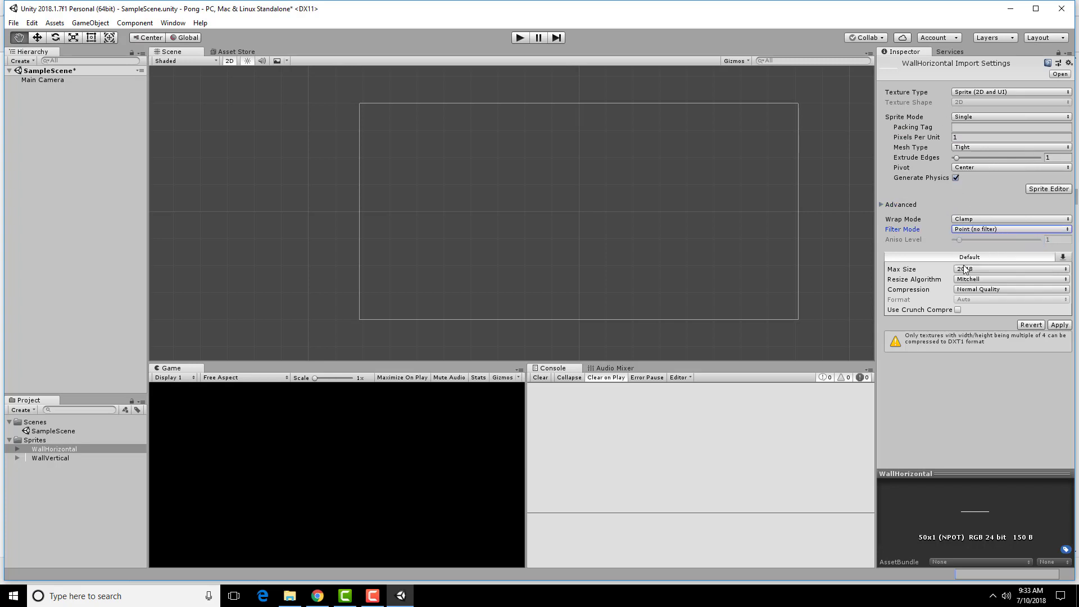
click(1059, 326)
Step: Set WallVertical to 1 Pixels Per Unit with Point (no filter) filtering and apply
click(43, 458)
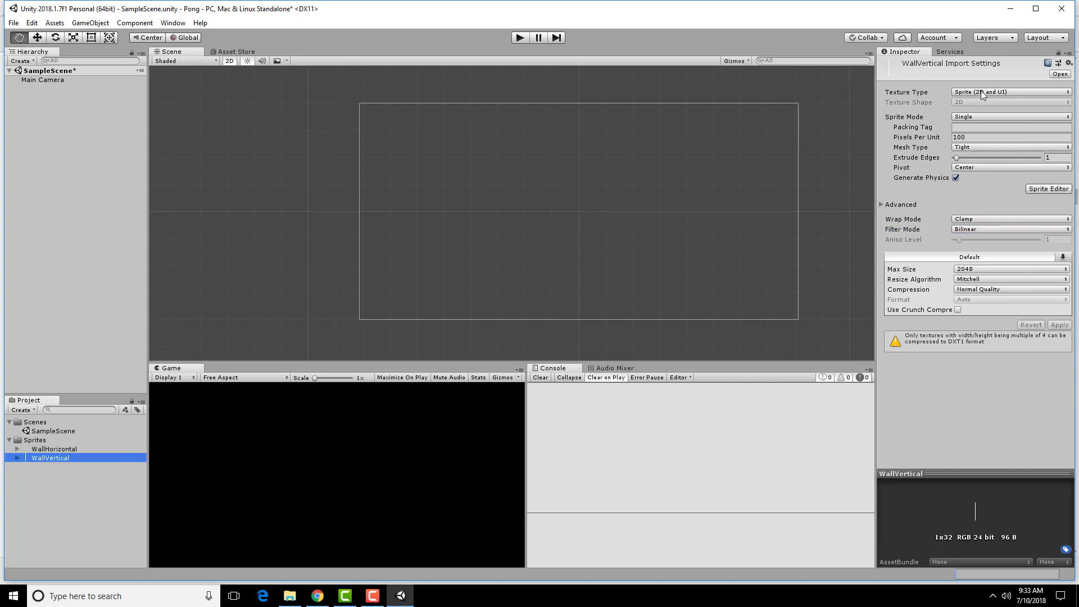
click(978, 138)
text(1)
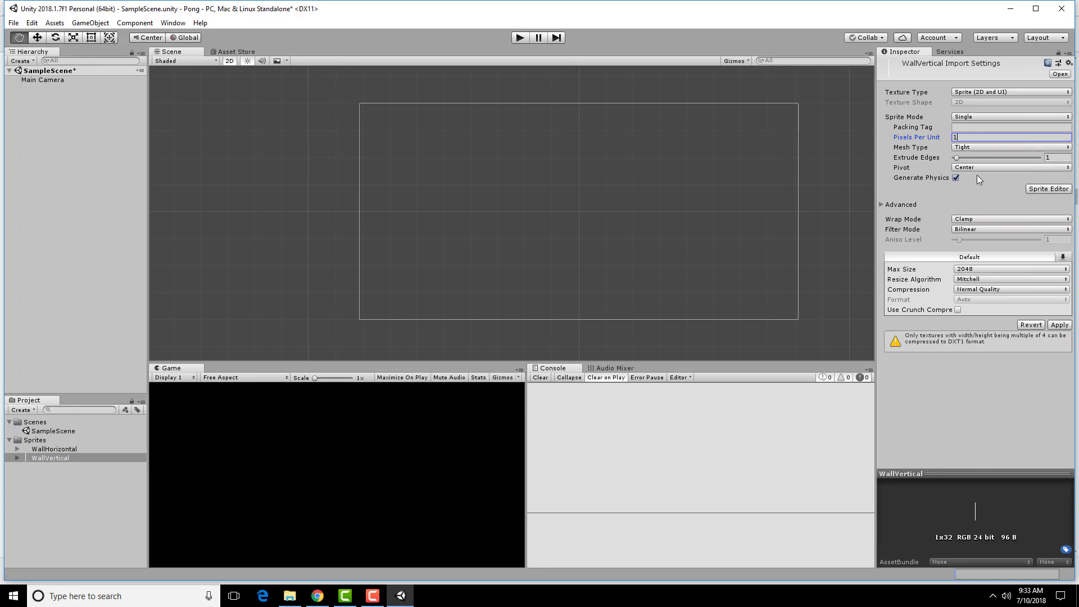
click(983, 229)
click(988, 241)
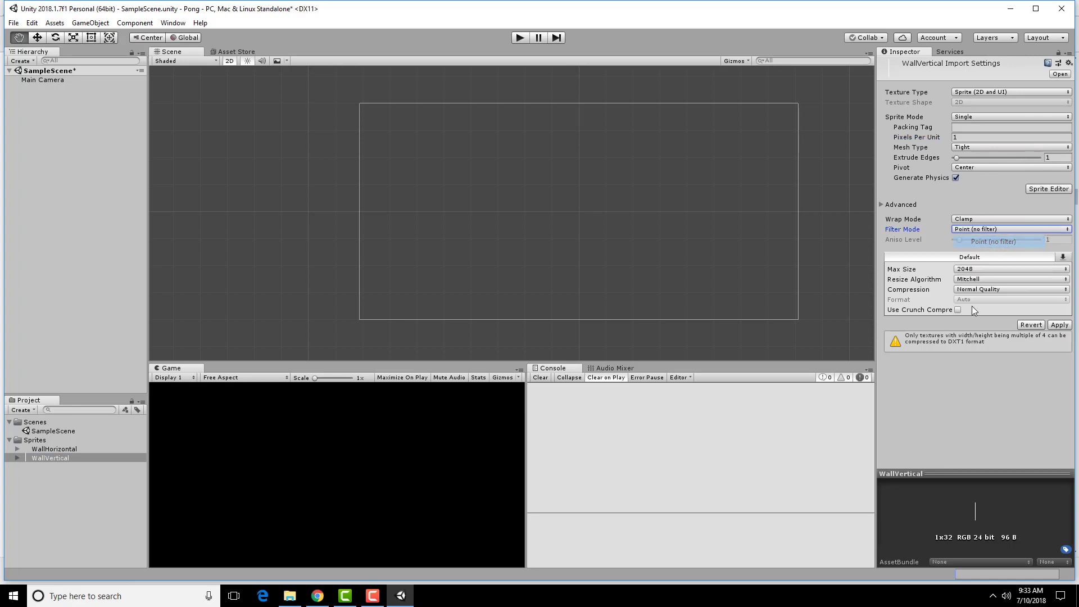
click(1067, 329)
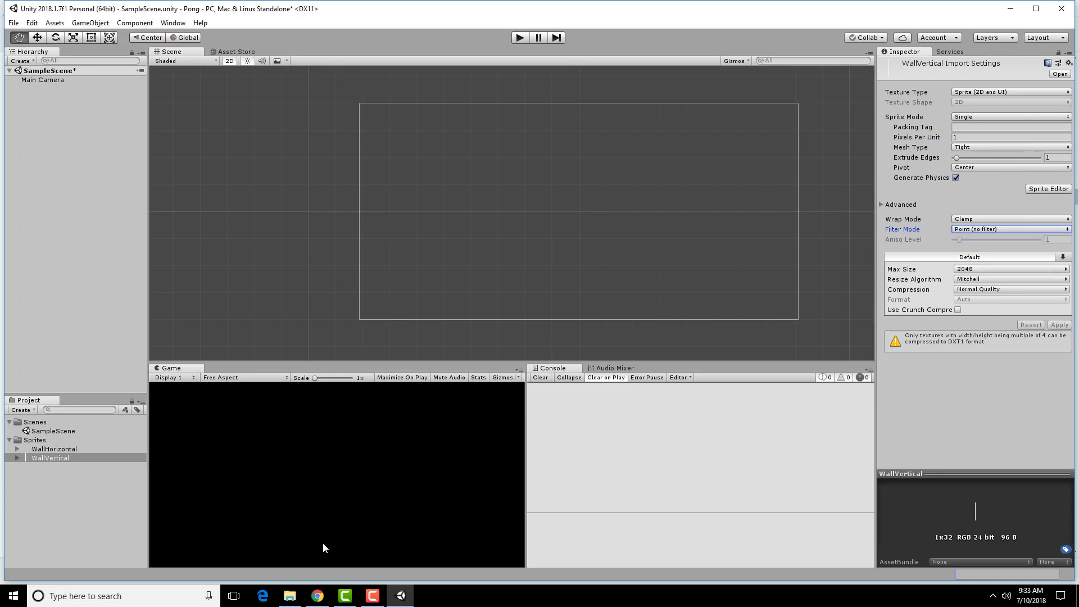